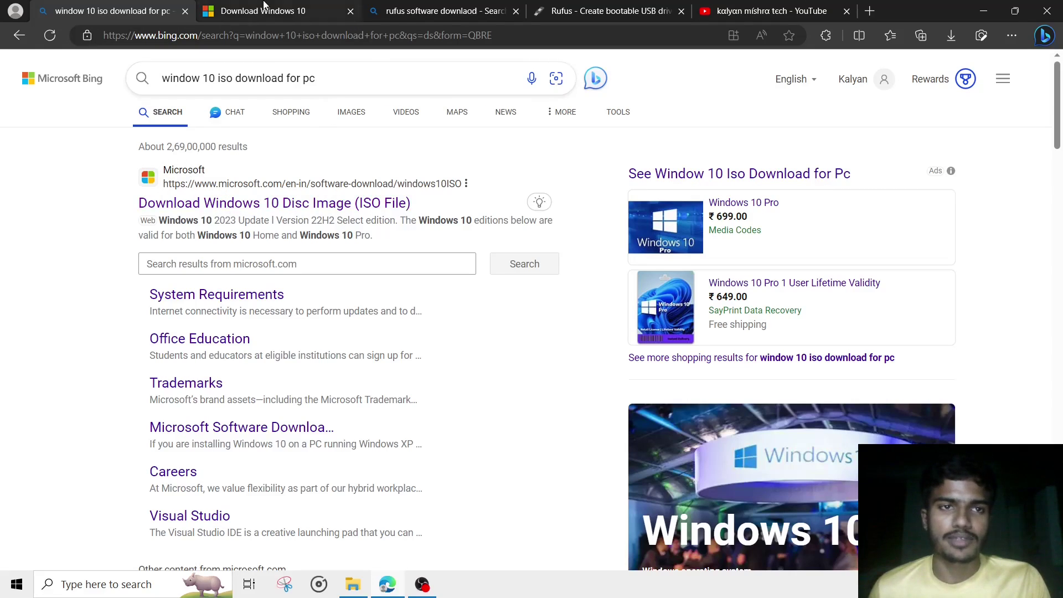
- Start the Windows 10 media creation tool download, then return to the Bing results
click(277, 11)
scroll(208, 443, down, 3)
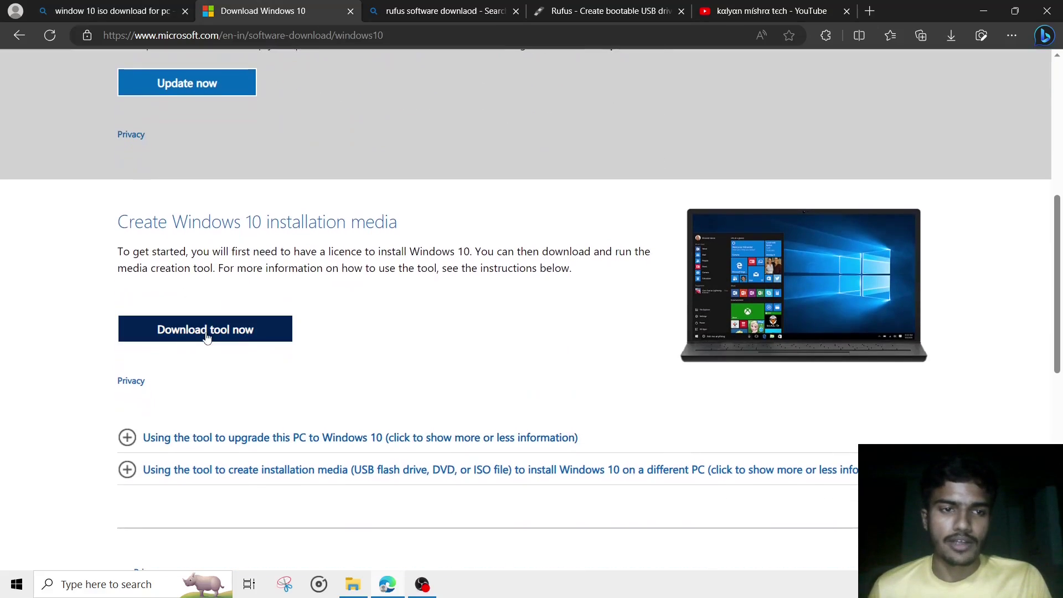
click(185, 339)
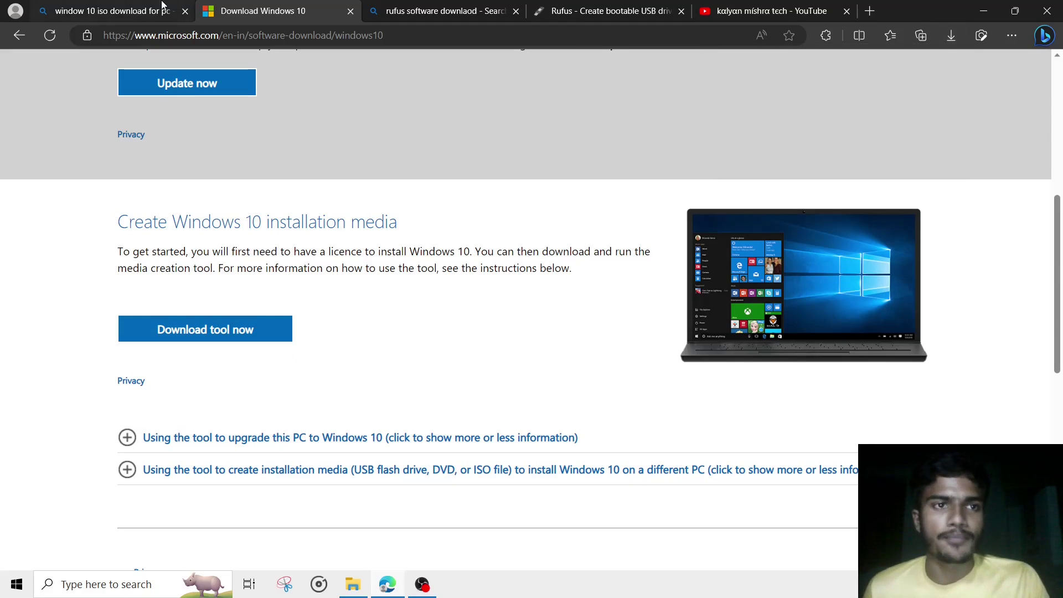
click(139, 11)
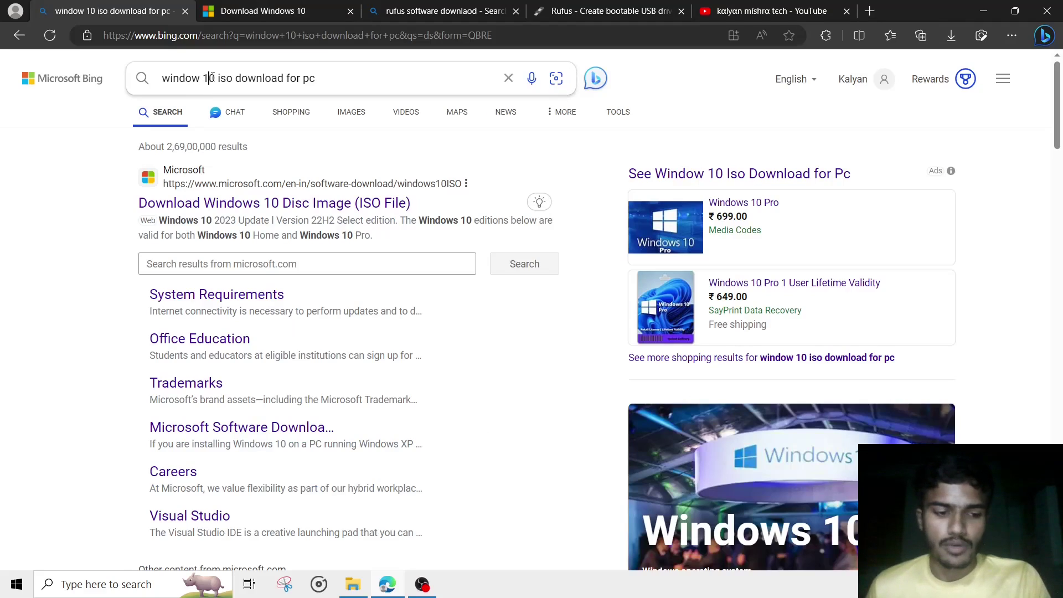
- Search Bing for 'window 11 iso download for pc' and open Microsoft's Download Windows 11 page
click(211, 78)
key(Delete)
text(1)
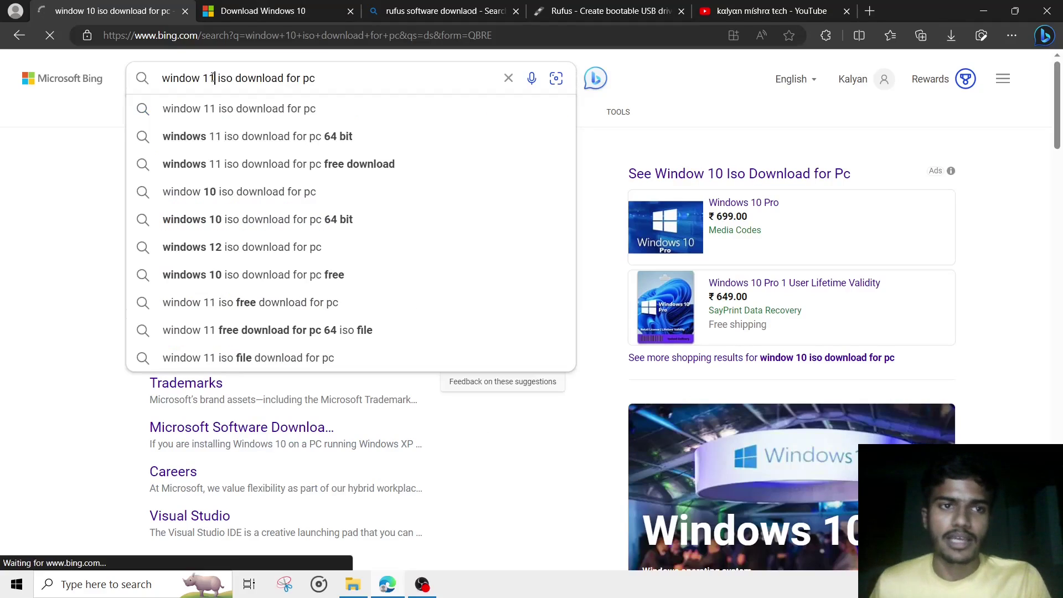
key(Return)
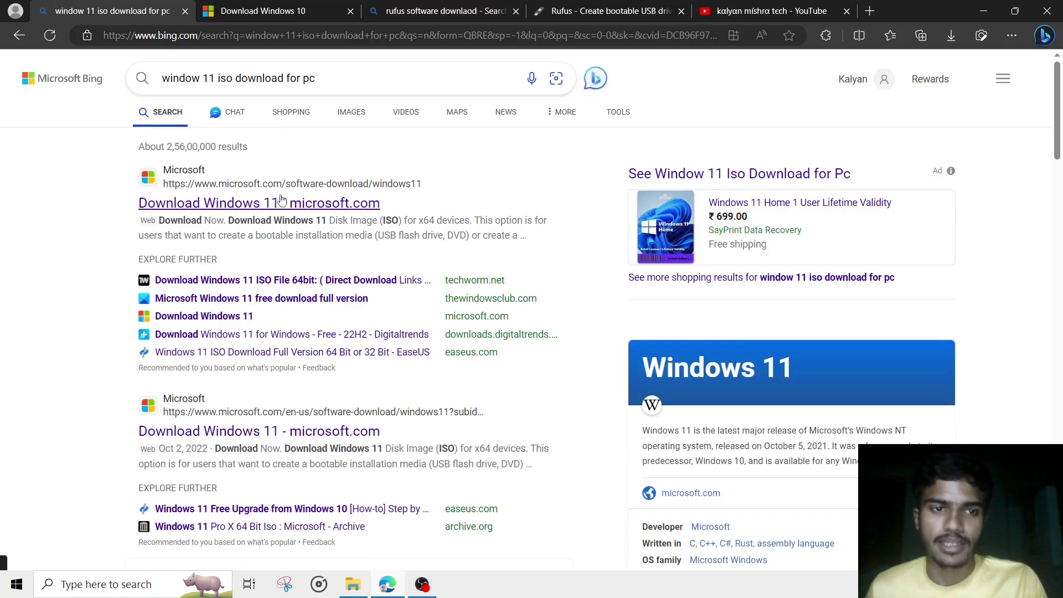
click(226, 202)
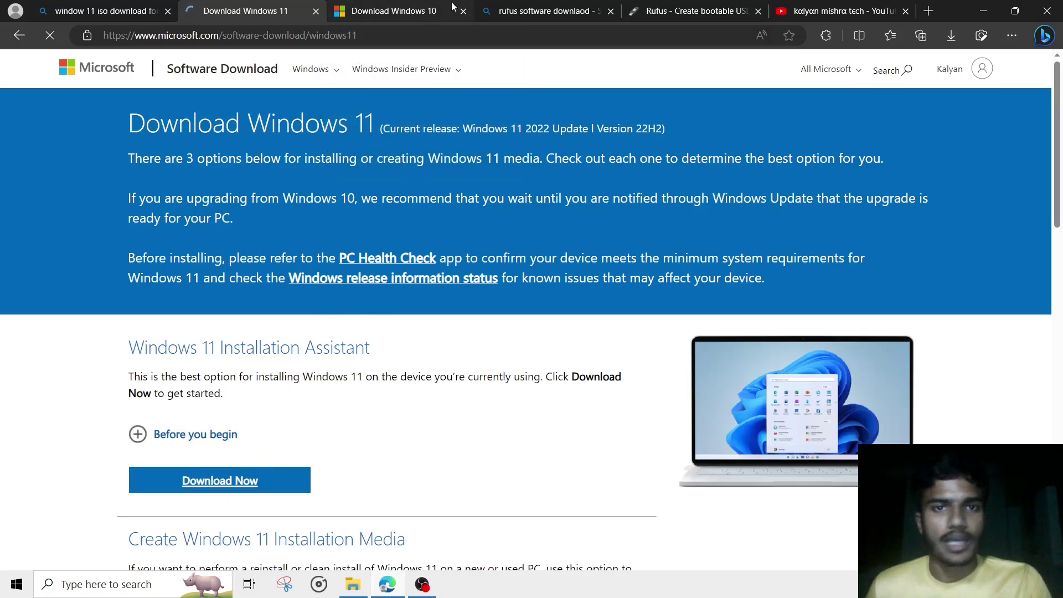
- Close the three Windows download tabs, check Downloads, and return to the Rufus search results
click(168, 11)
click(168, 12)
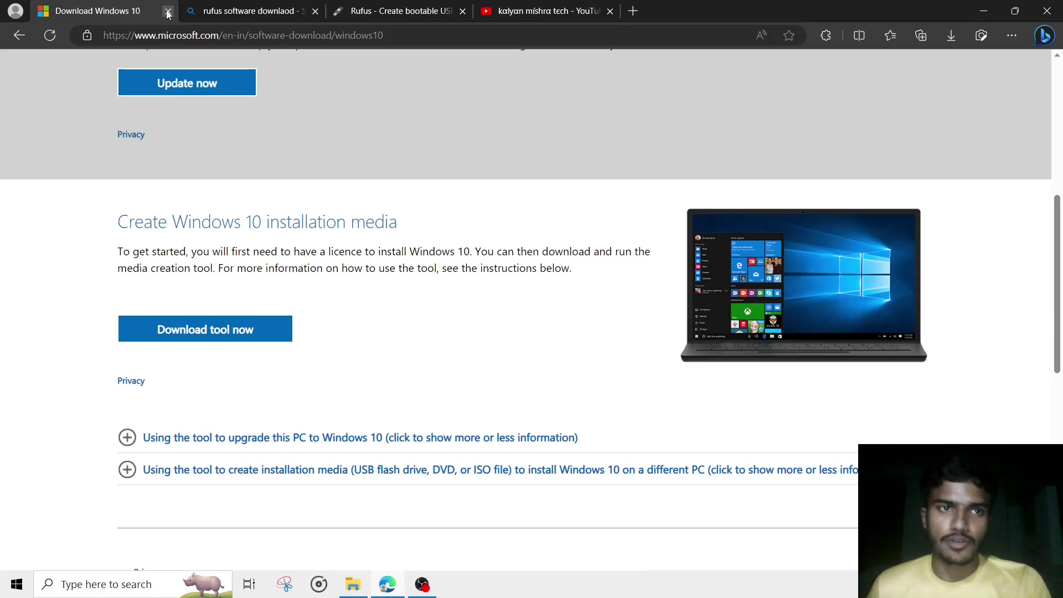
click(168, 12)
click(352, 584)
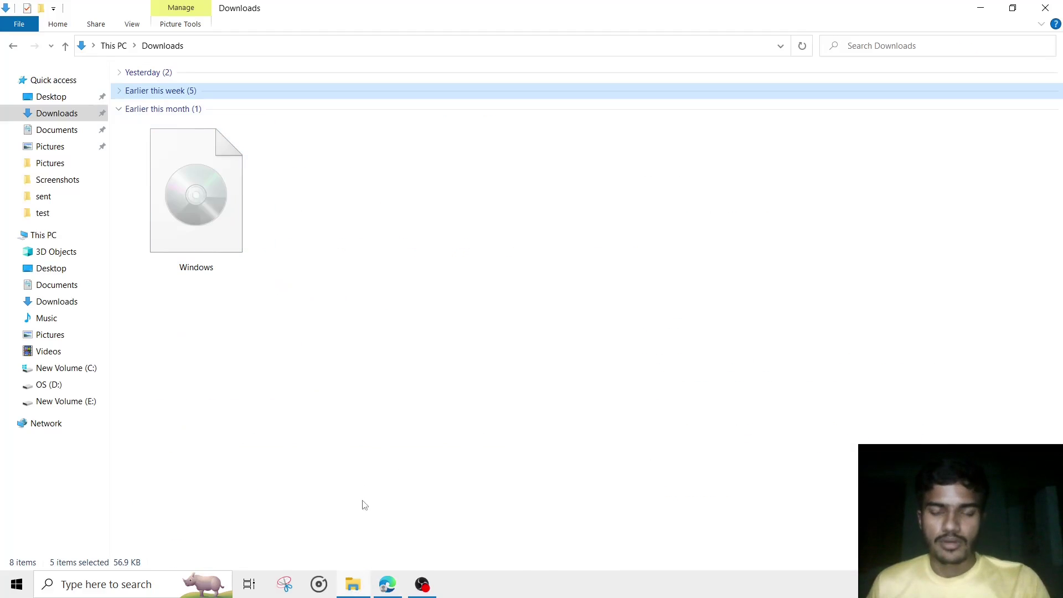
click(381, 591)
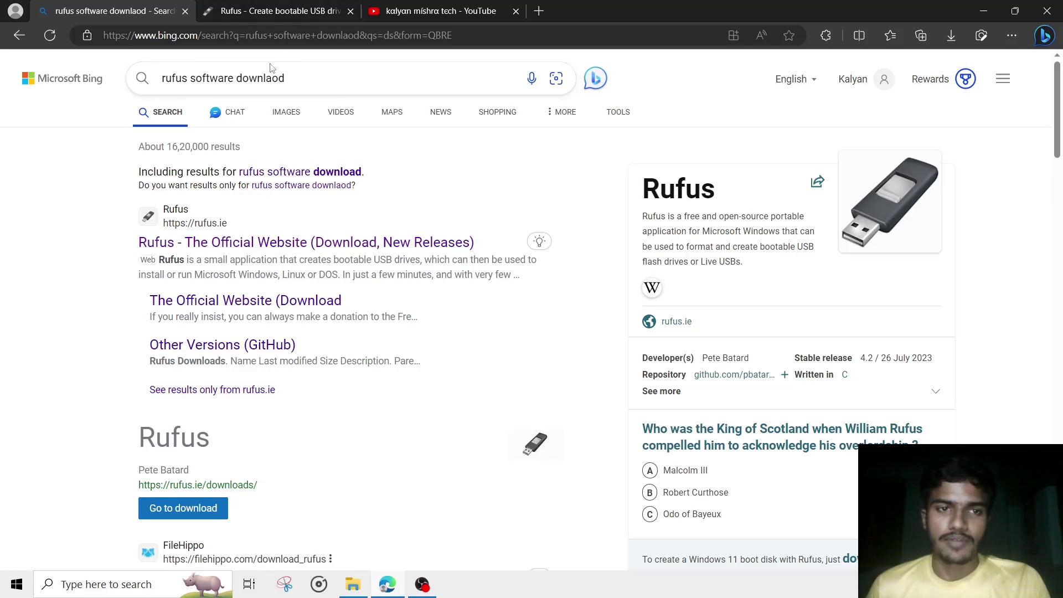
- Download rufus-4.2.exe from rufus.ie and launch Rufus 4.2
click(272, 11)
scroll(275, 291, down, 3)
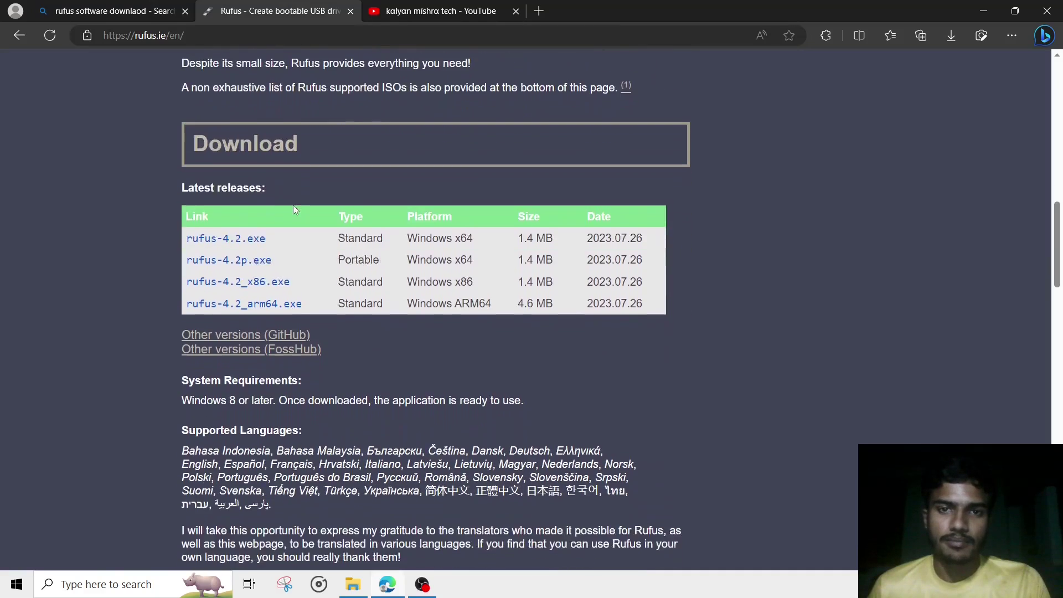
scroll(294, 204, up, 1)
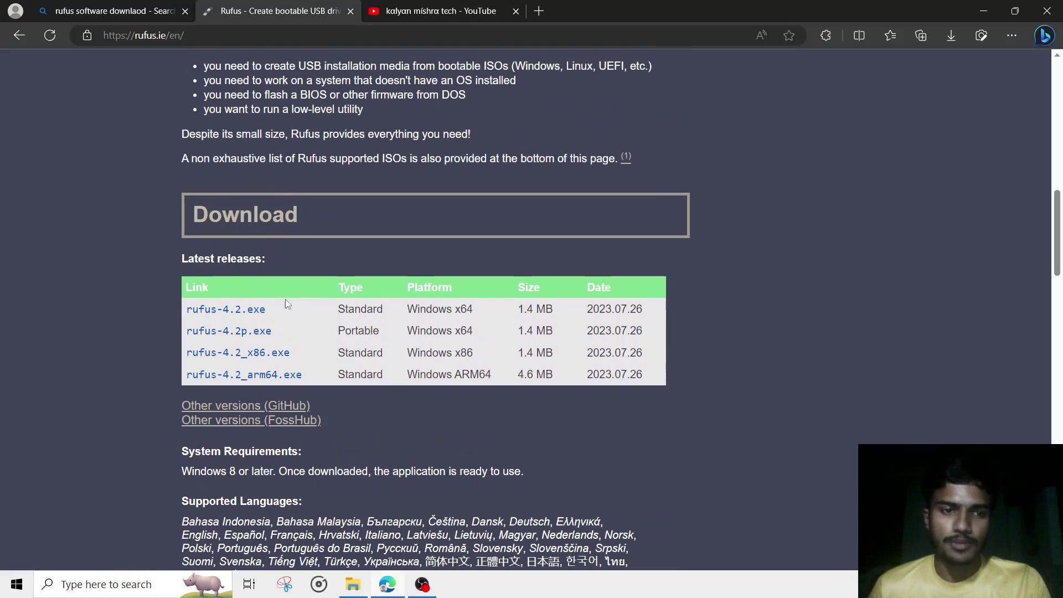
click(233, 313)
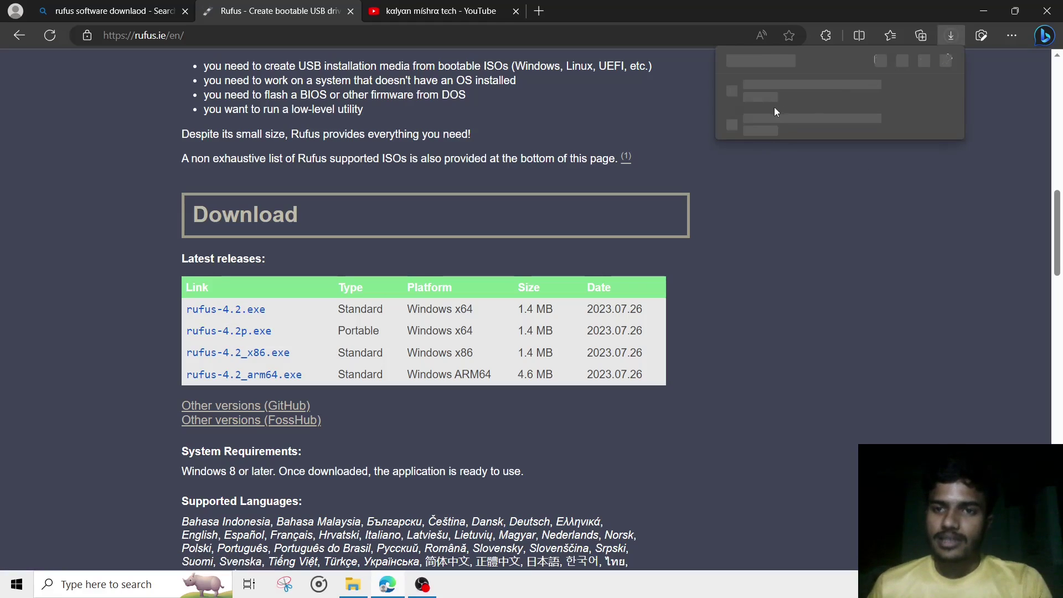
click(931, 89)
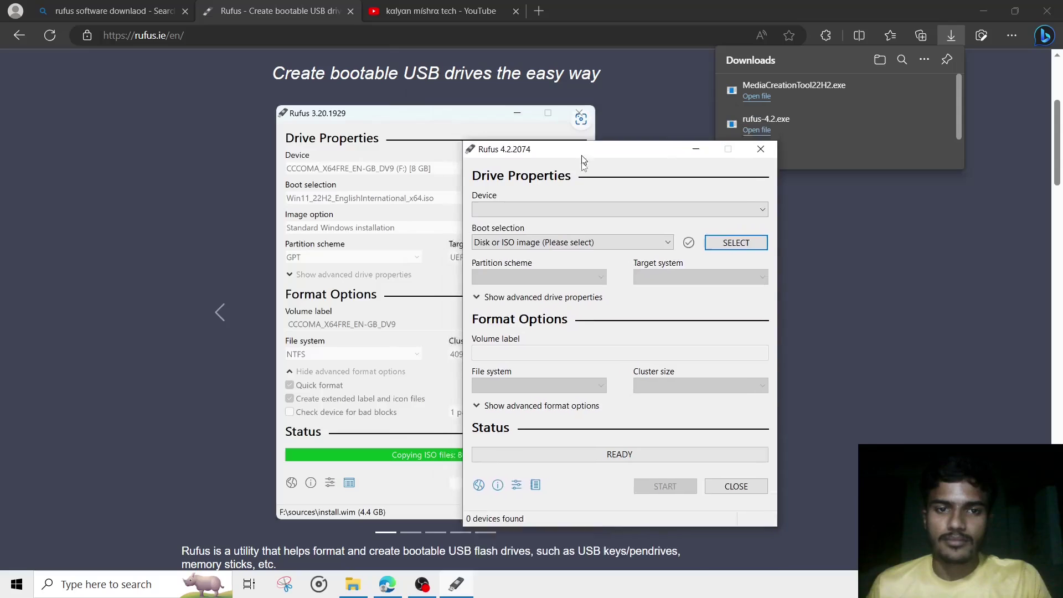
drag(583, 153, 536, 183)
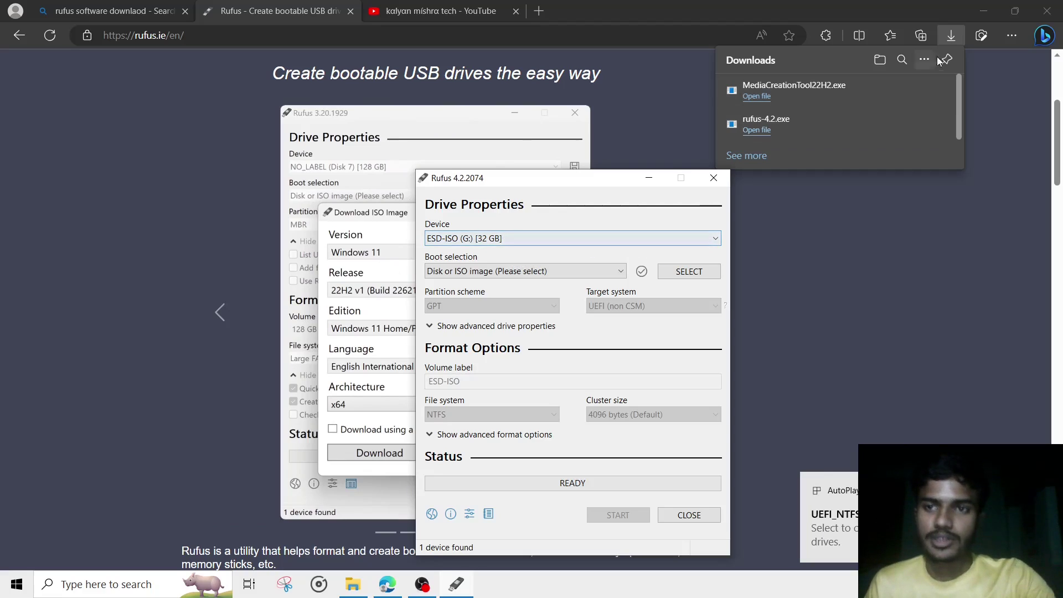
- Bring Rufus forward and keep ESD-ISO (G:) as the target drive
click(773, 56)
click(456, 586)
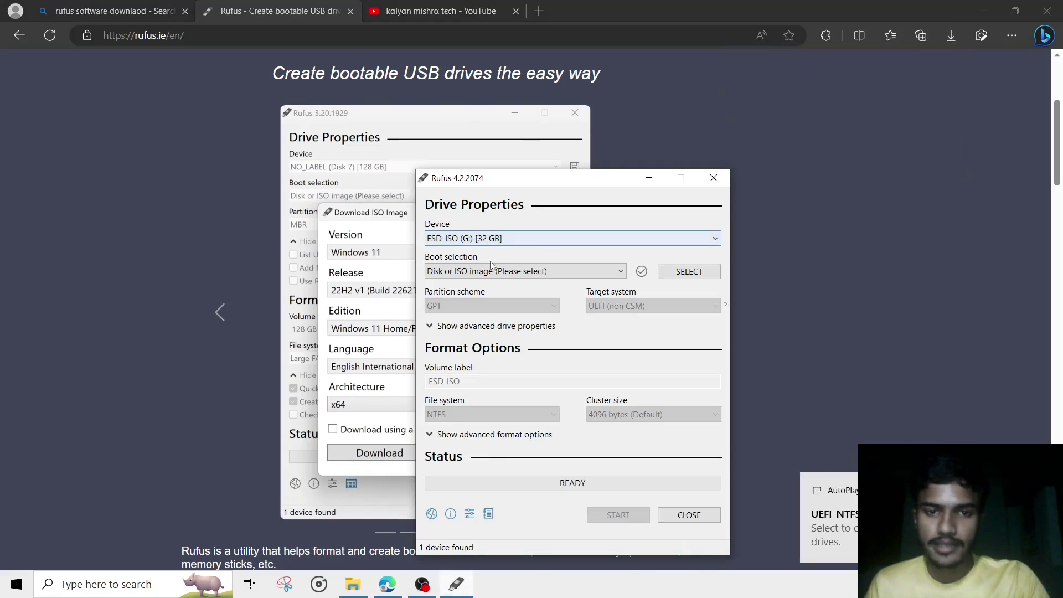
click(476, 242)
click(485, 239)
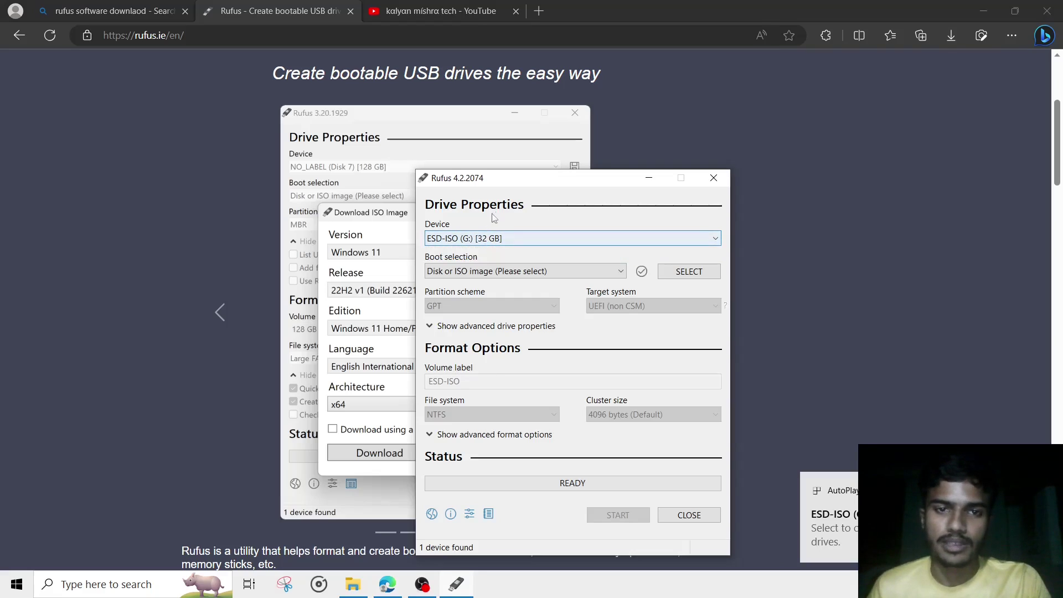
drag(532, 182, 748, 138)
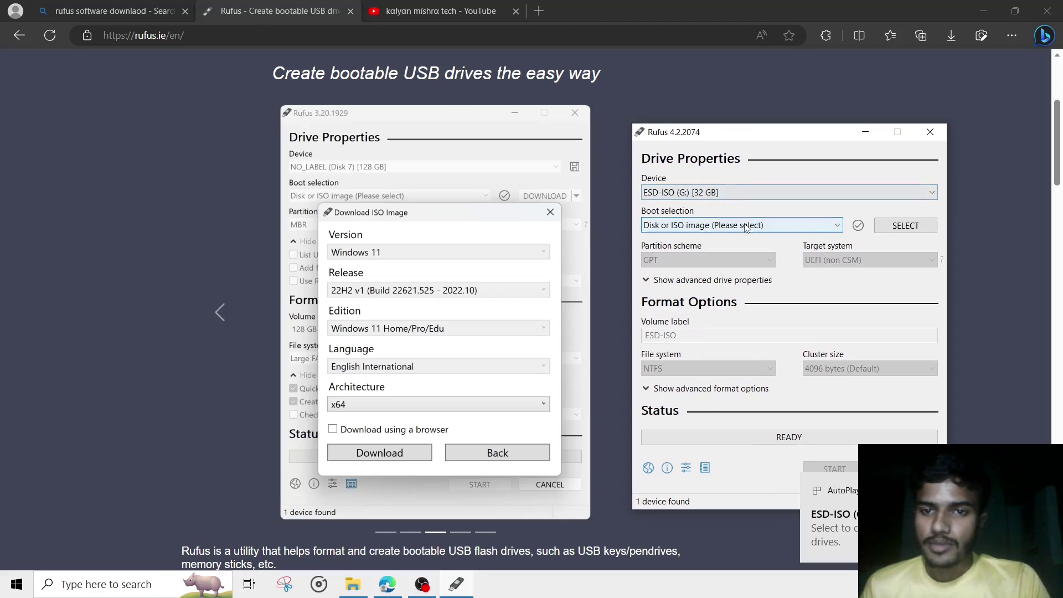
- Keep Disk or ISO image as the boot selection and browse for the ISO
click(714, 228)
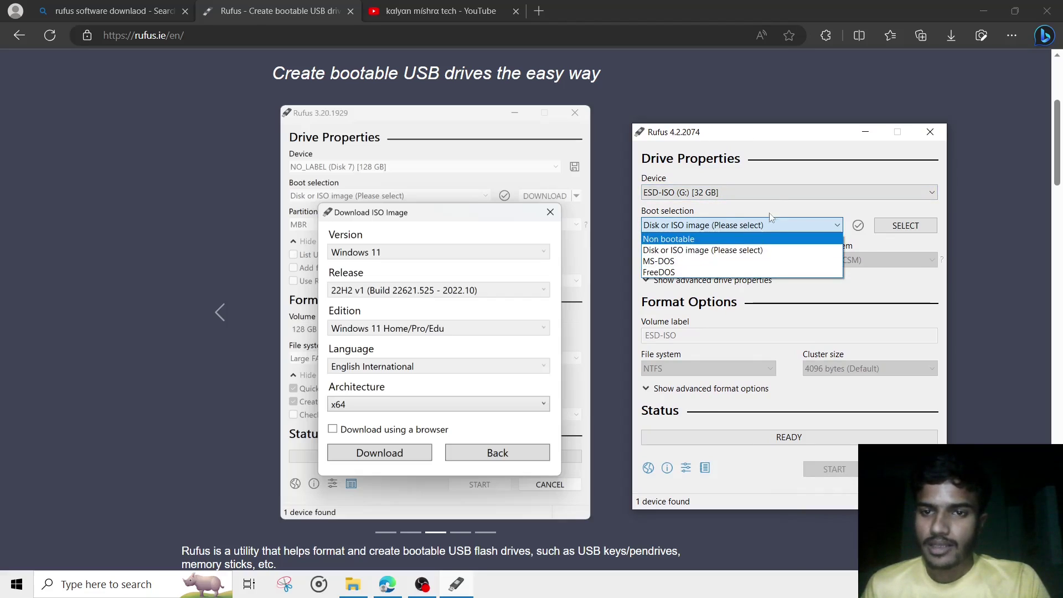
click(756, 228)
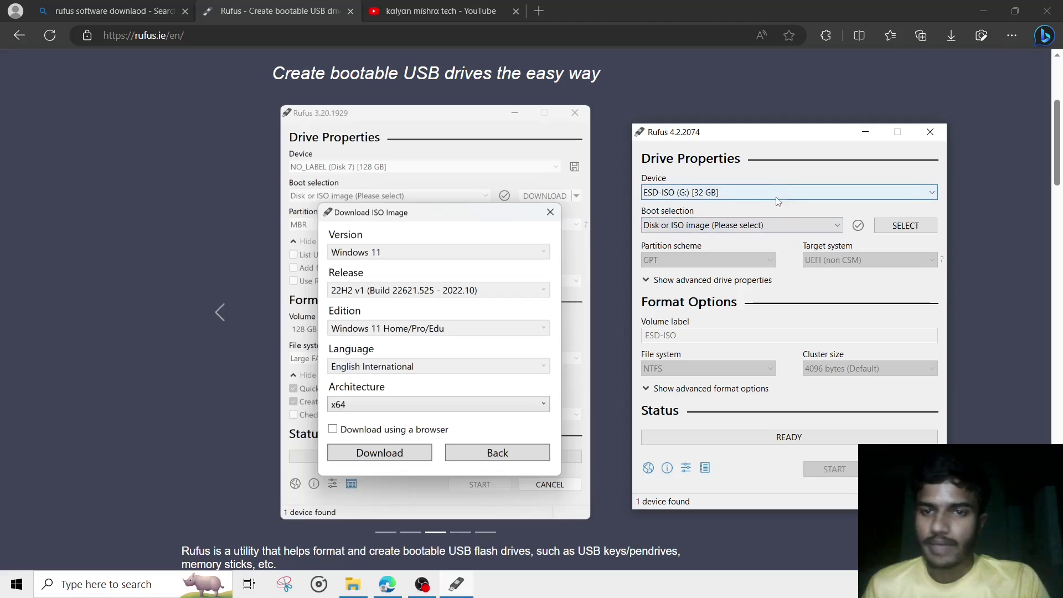
click(901, 227)
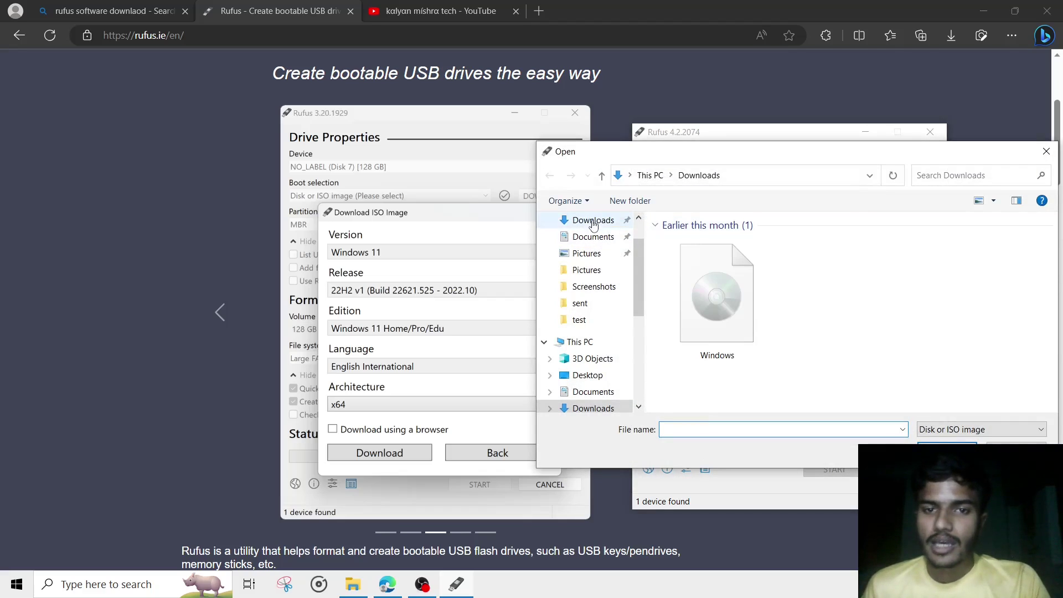
- Load the Windows image from Downloads as Rufus's boot image
click(749, 312)
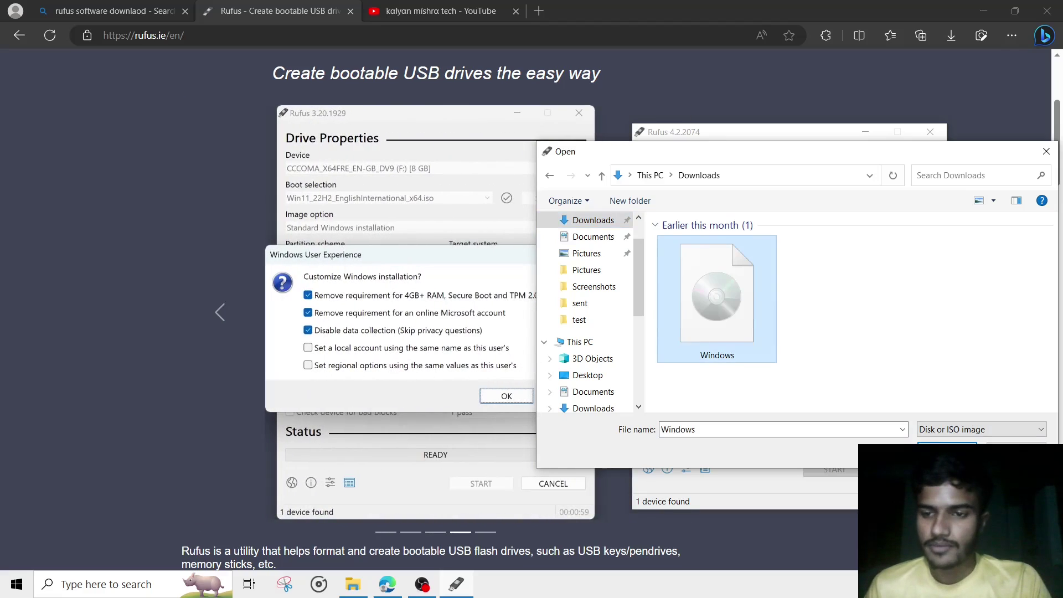
double_click(749, 313)
drag(793, 143, 804, 122)
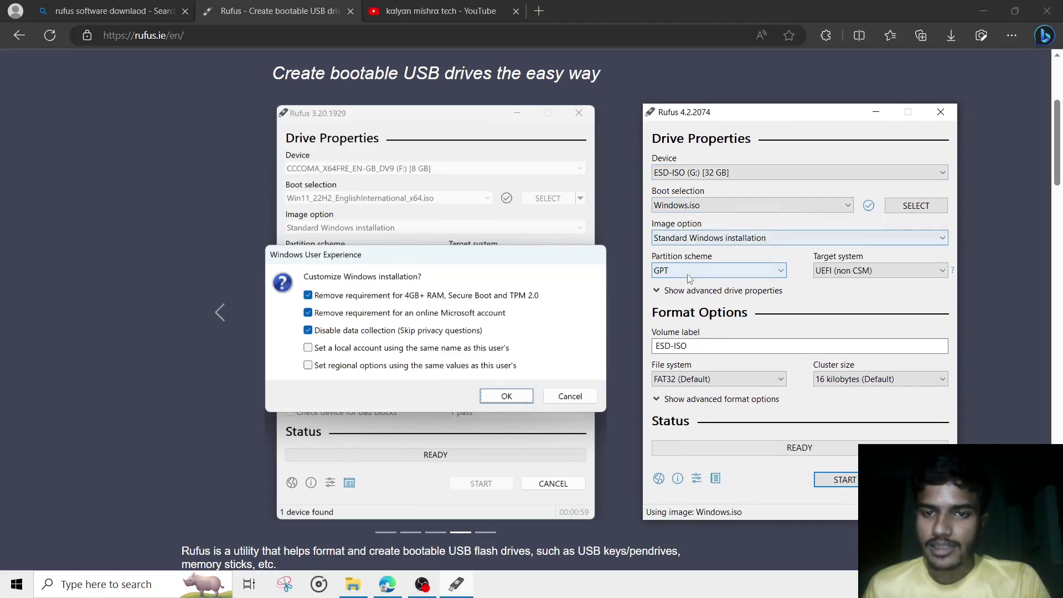
click(706, 266)
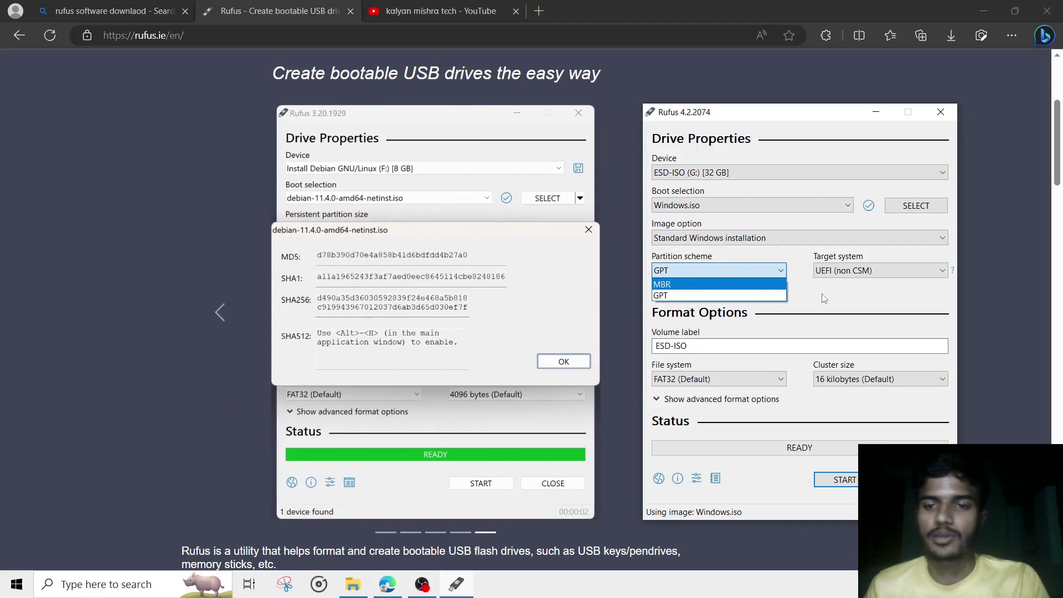
click(822, 294)
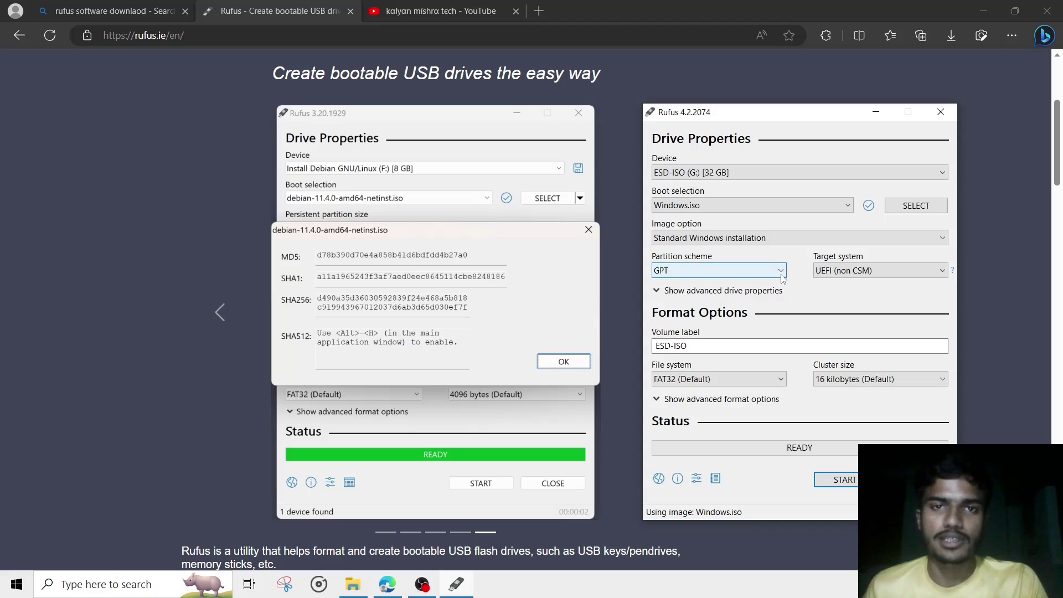
click(731, 271)
click(814, 307)
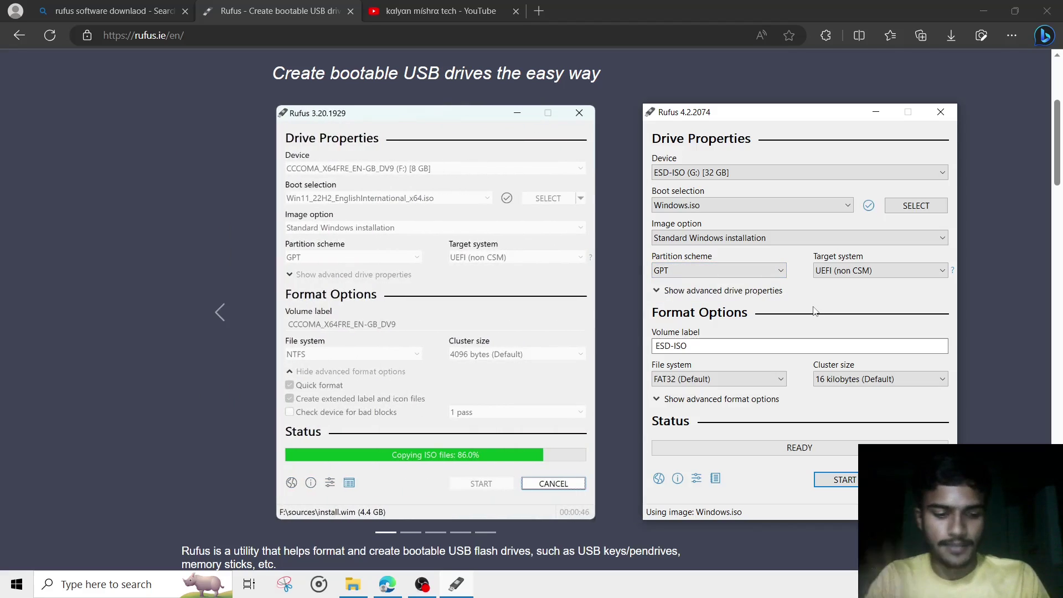
- Launch Disk Management by searching 'create' from the Start menu
key(super)
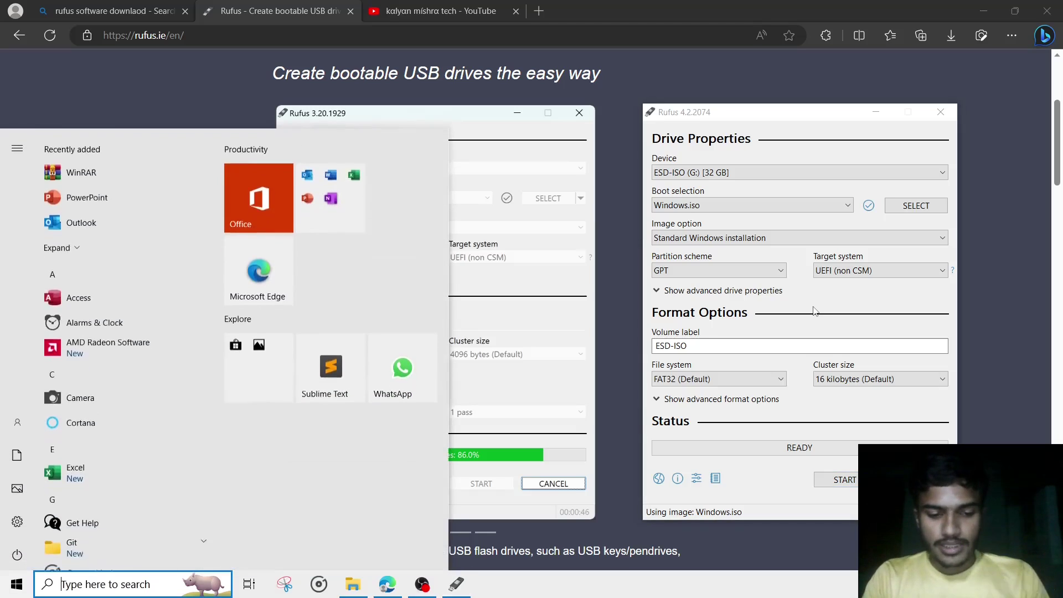
text(create)
key(Return)
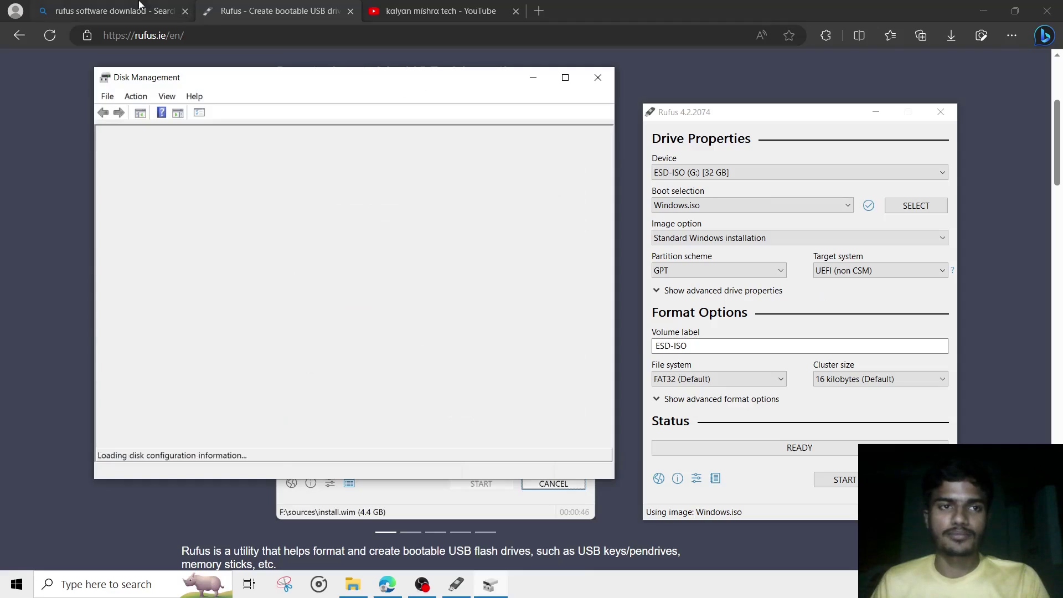
click(111, 11)
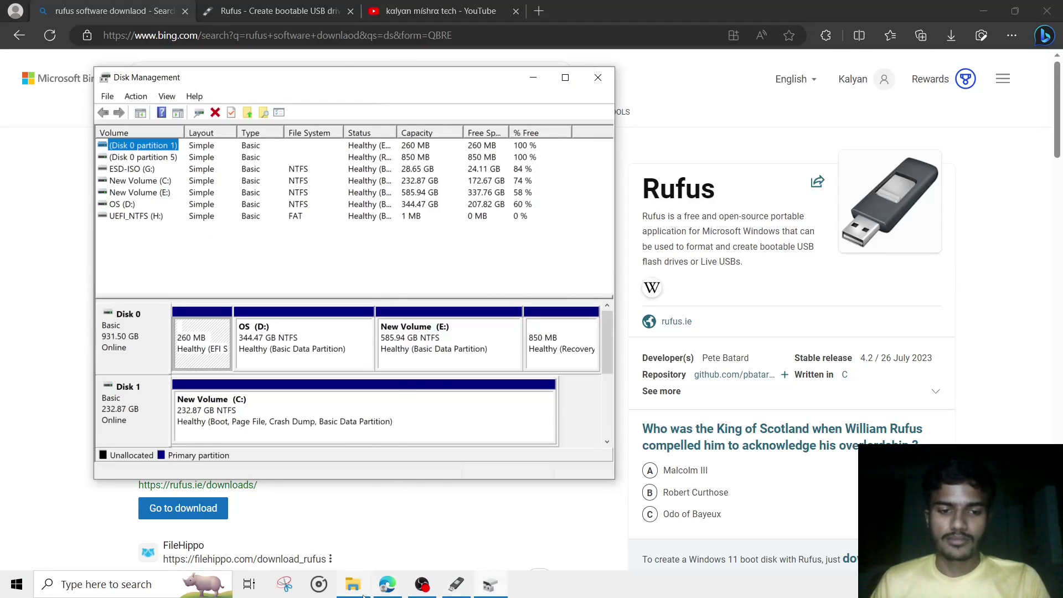
click(363, 595)
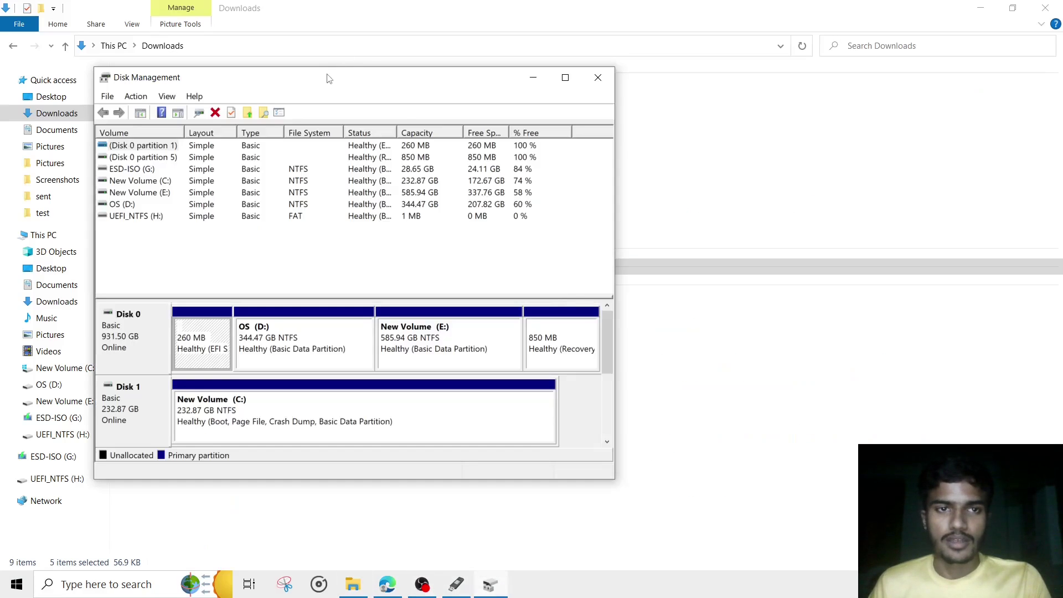
drag(327, 77, 551, 65)
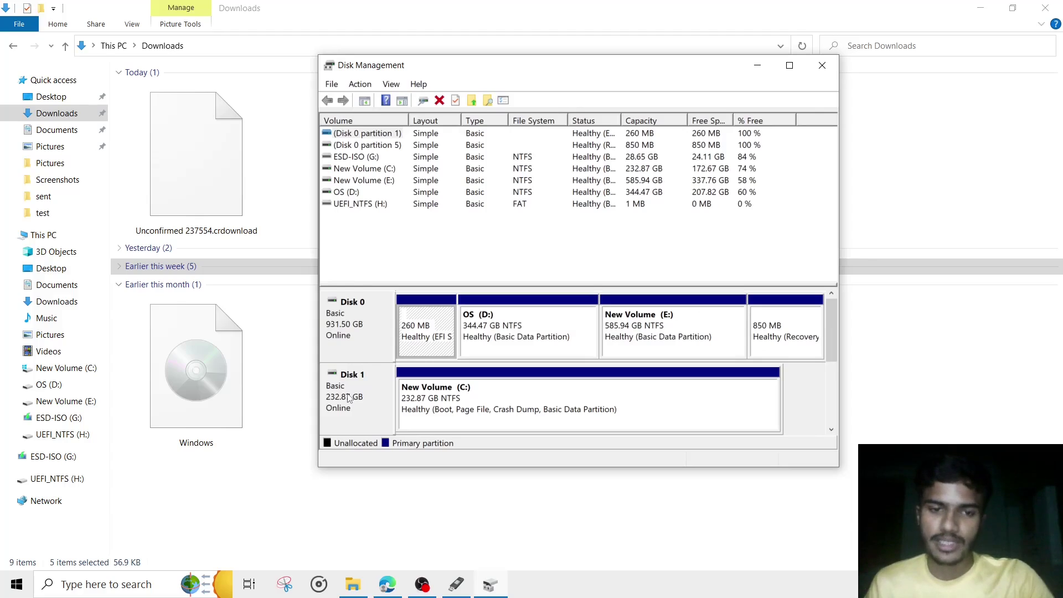
- Check Disk 0's partition style on its Properties Volumes tab
click(357, 326)
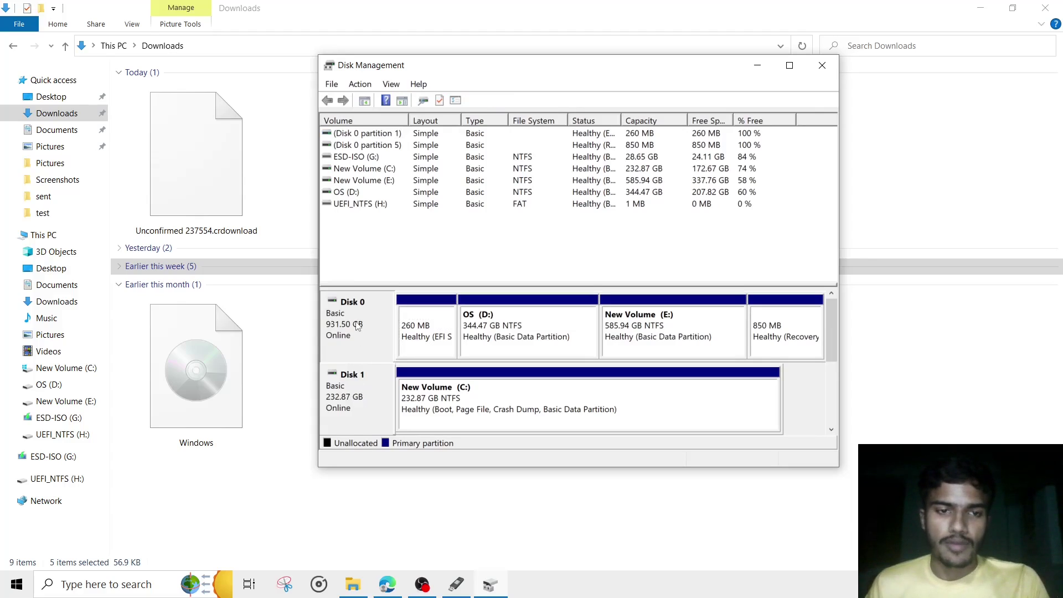
right_click(351, 321)
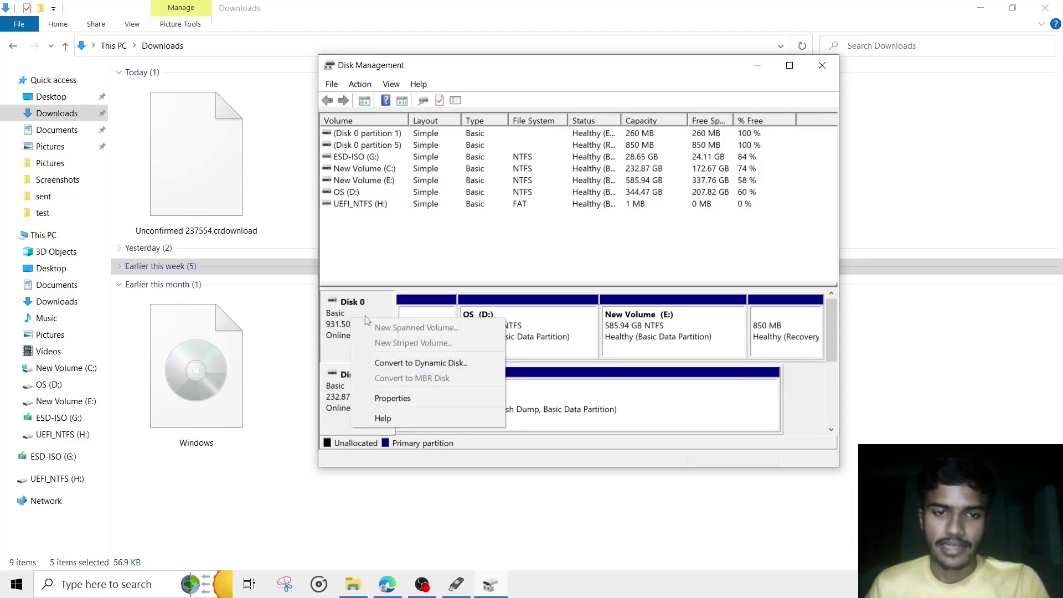
click(392, 399)
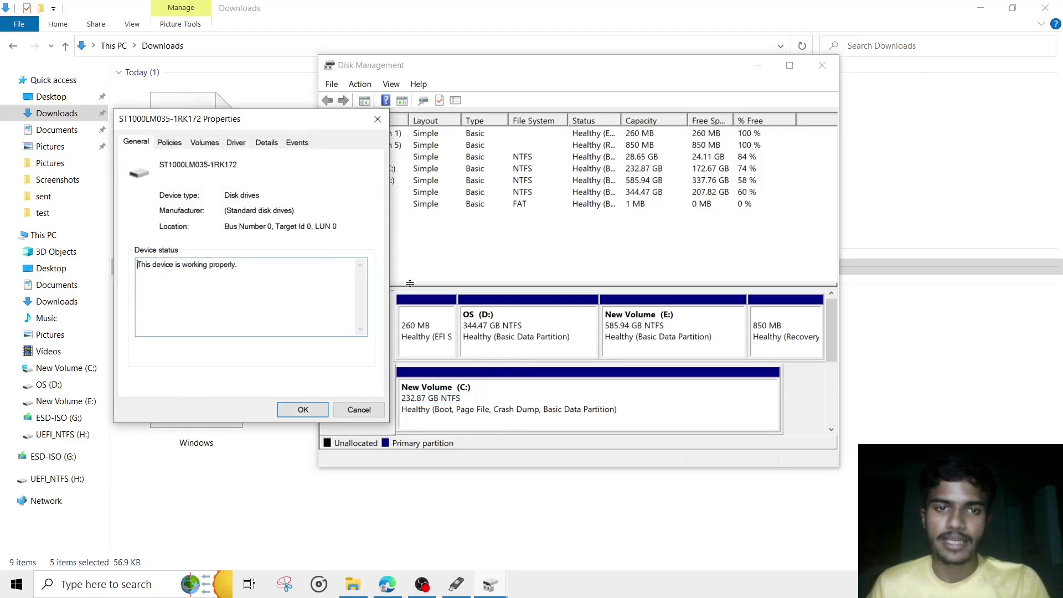
drag(273, 123, 508, 121)
click(448, 143)
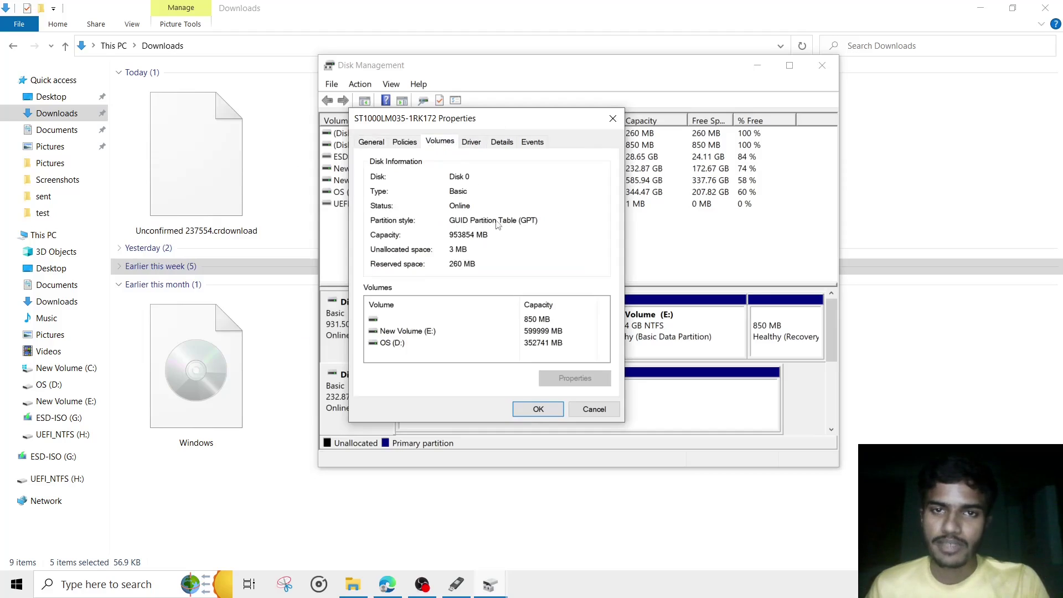
click(613, 118)
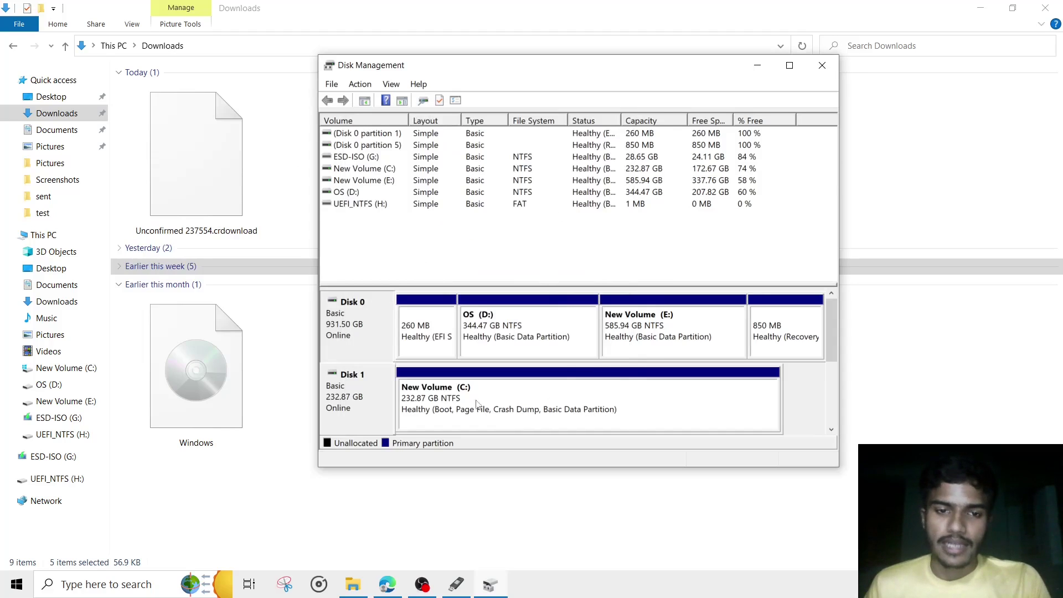
- Confirm Disk 1 uses GUID Partition Table (GPT) in its Properties
right_click(358, 394)
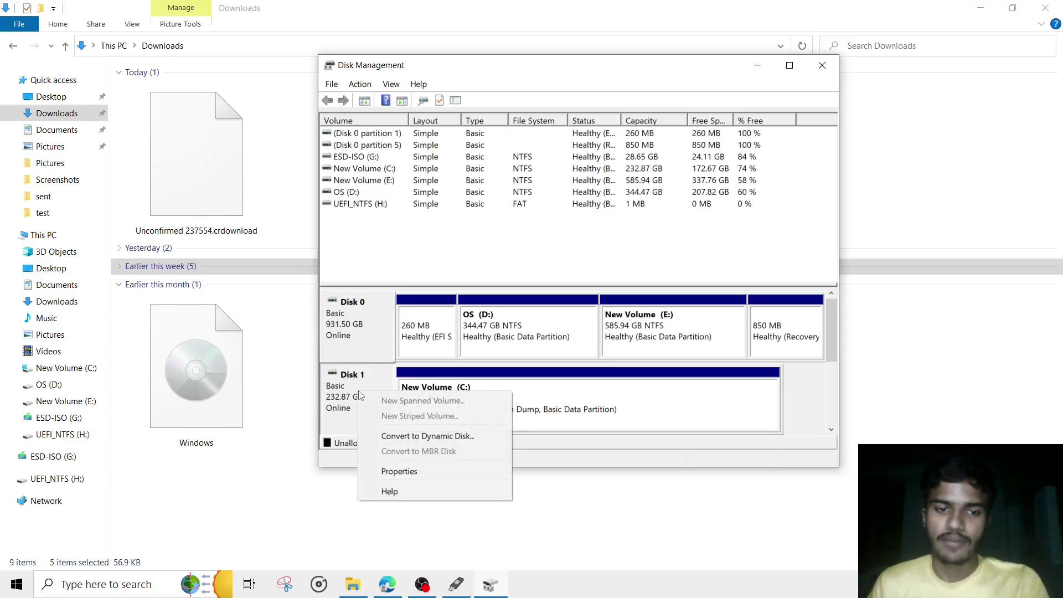
click(403, 472)
click(227, 161)
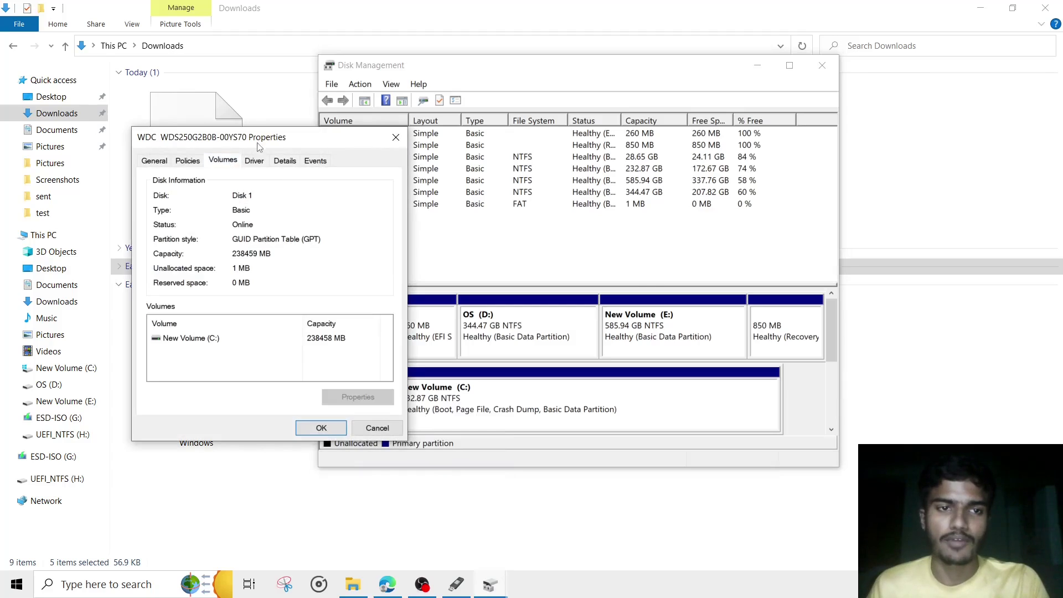
drag(259, 143, 506, 159)
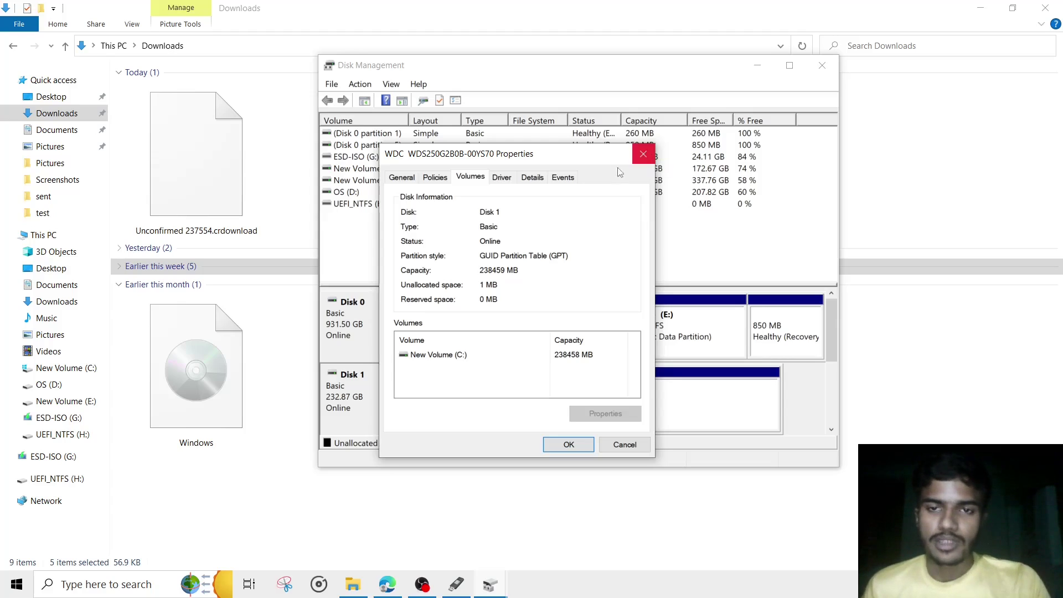
click(644, 154)
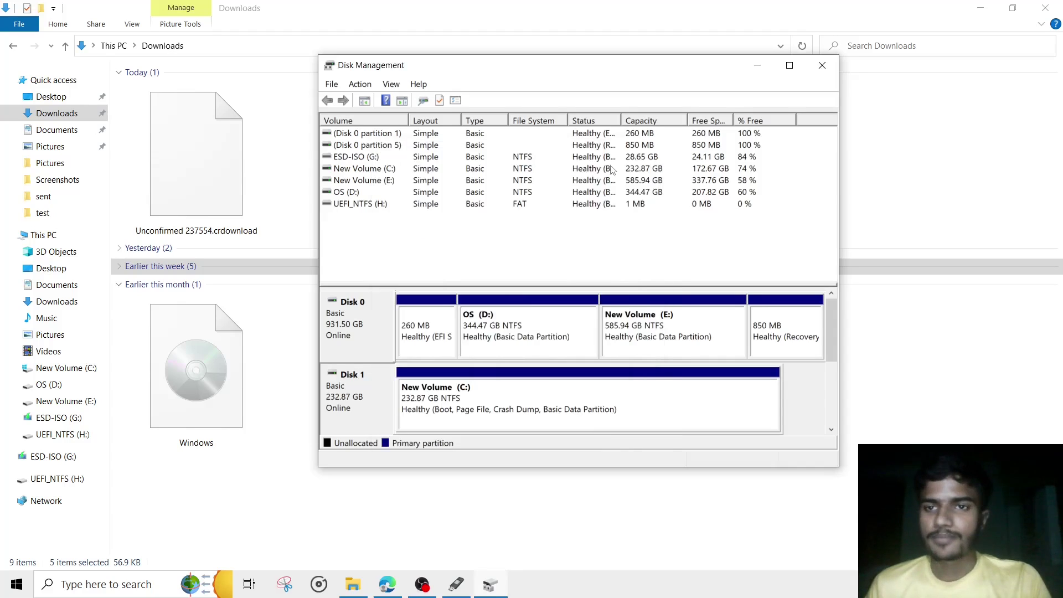
- Close Disk Management and switch to the rufus.ie page in Edge
click(822, 76)
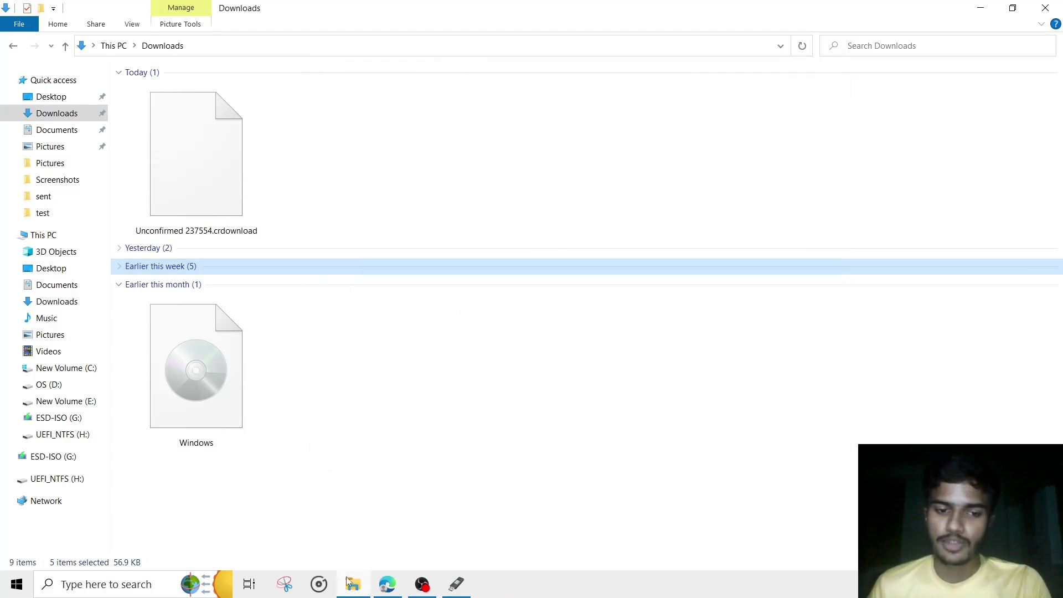
click(465, 585)
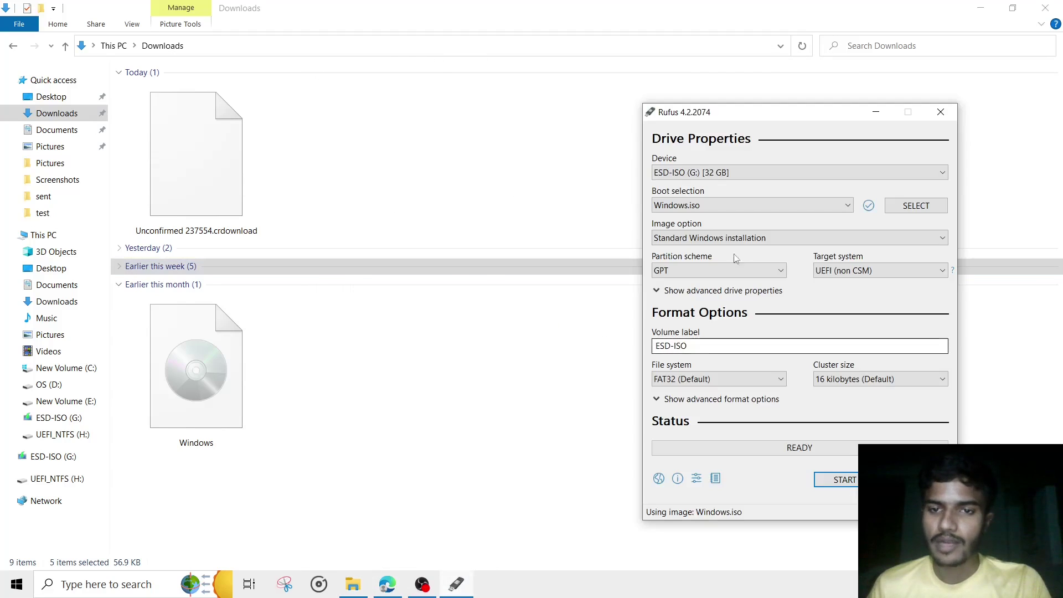
click(387, 584)
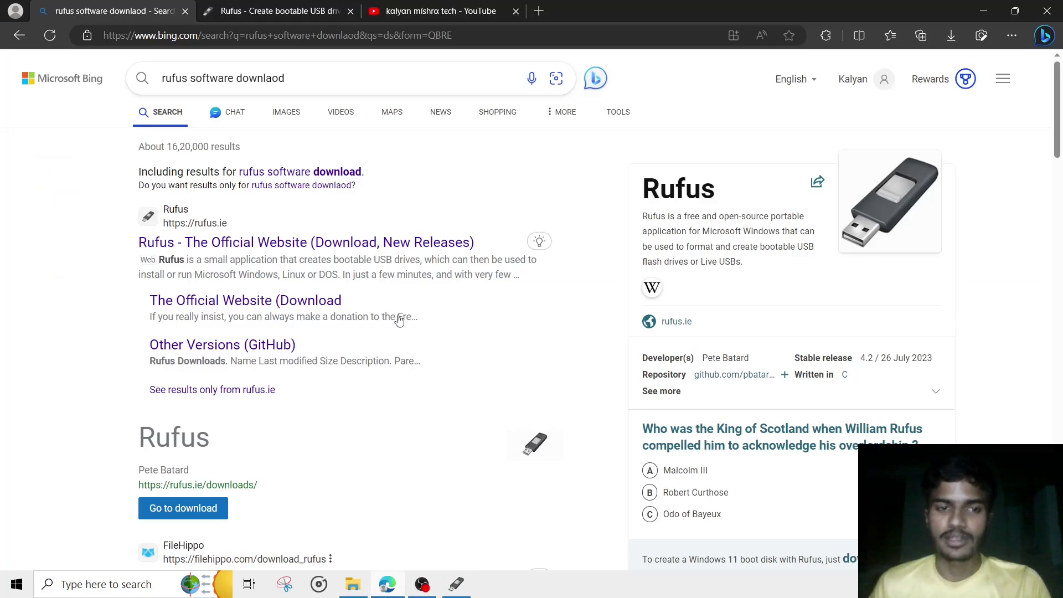
click(286, 9)
- Cycle the rufus.ie screenshot slideshow back to the main-window slide, then return to Rufus
click(651, 312)
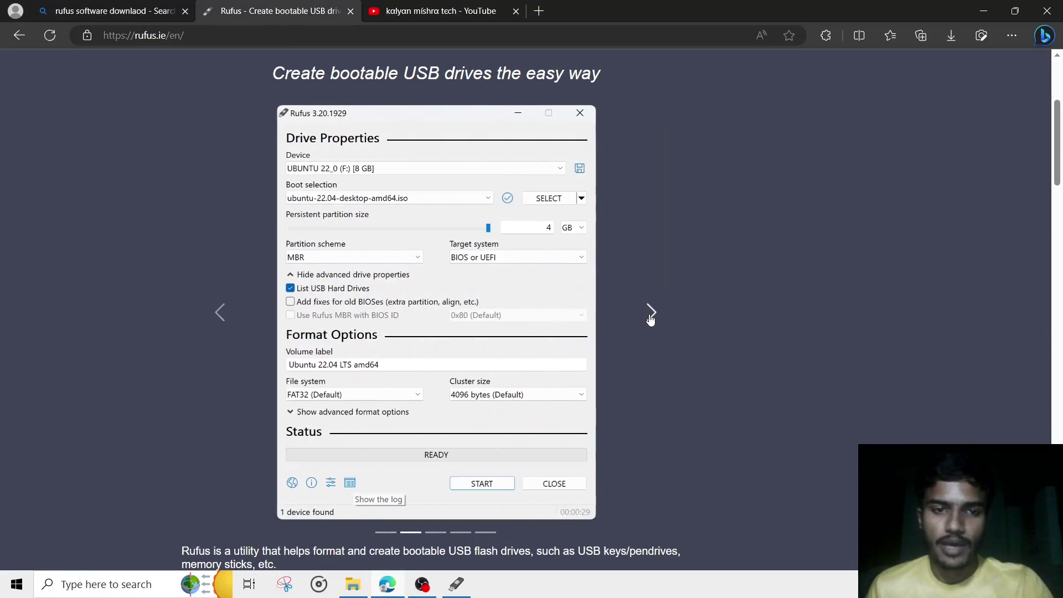
click(663, 319)
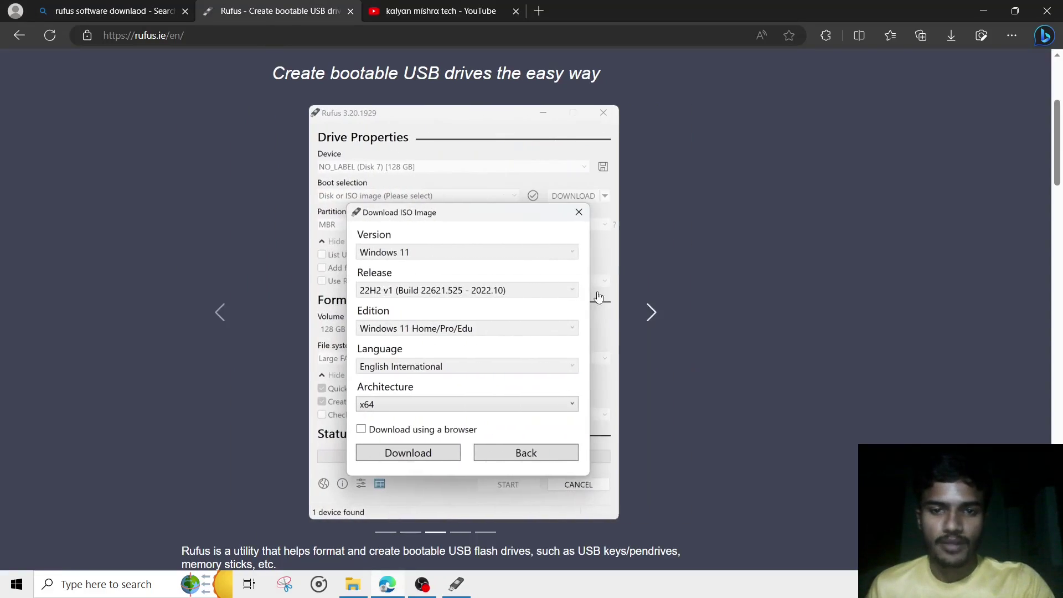
click(649, 311)
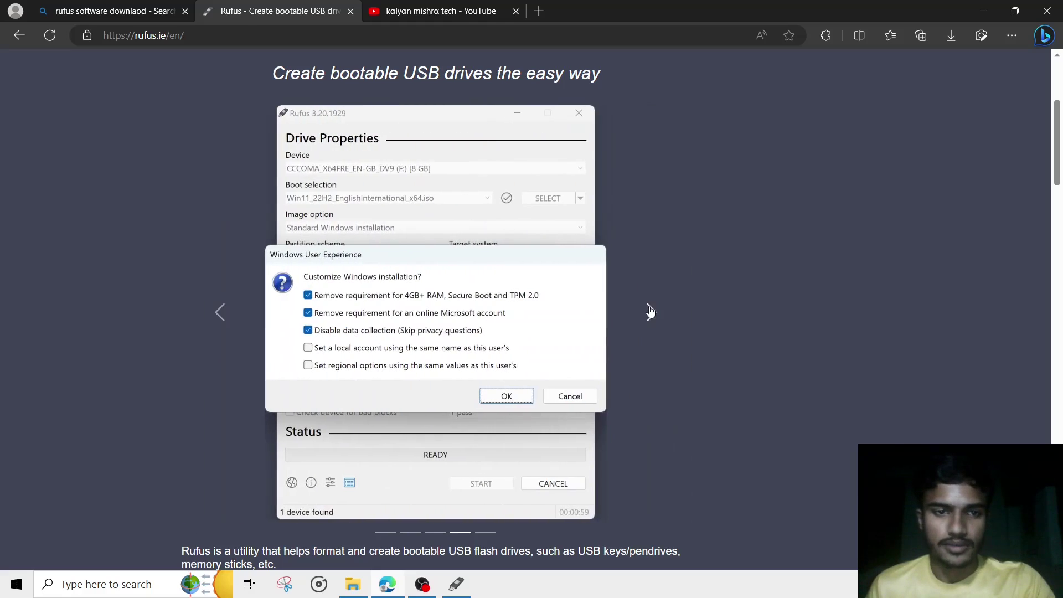
click(651, 311)
click(654, 314)
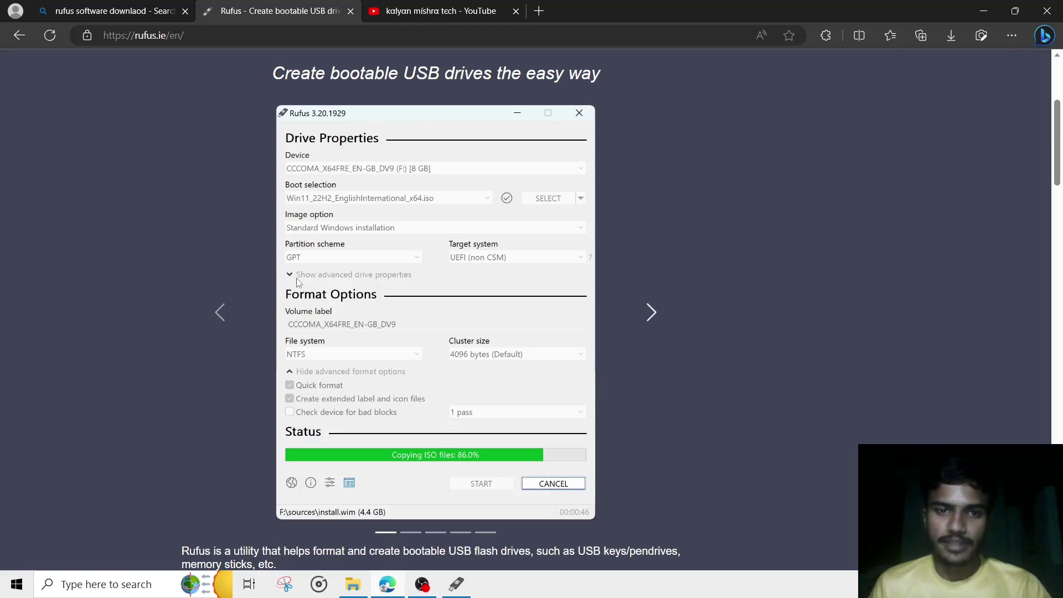
scroll(296, 310, up, 2)
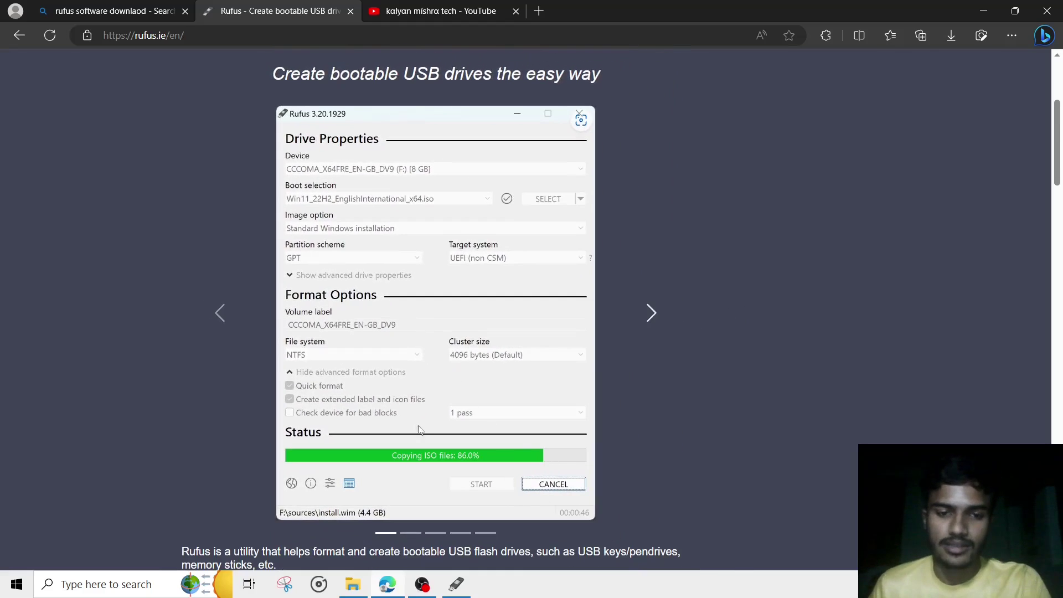
click(219, 313)
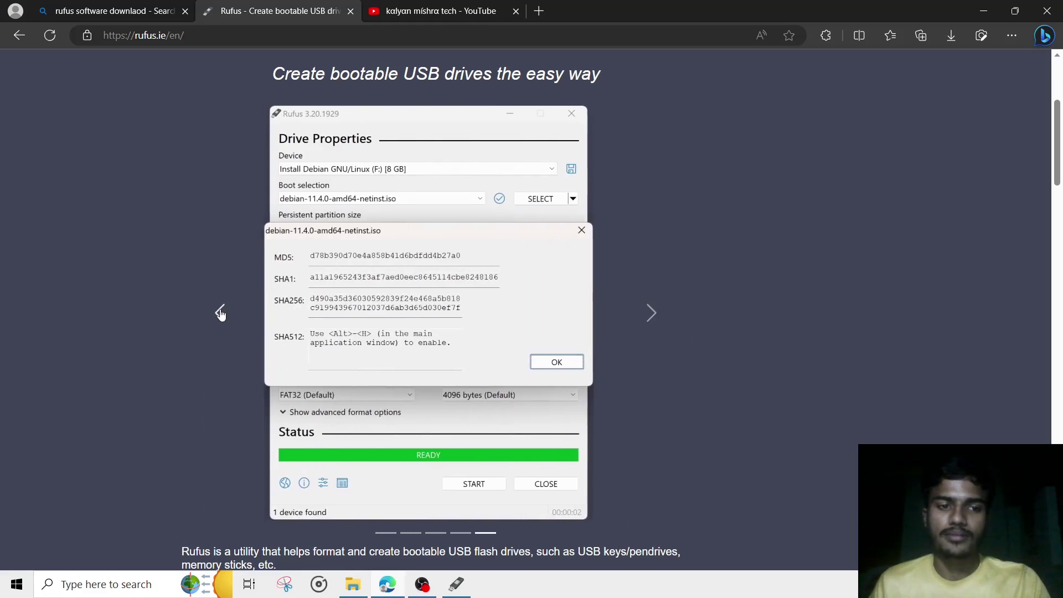
click(220, 314)
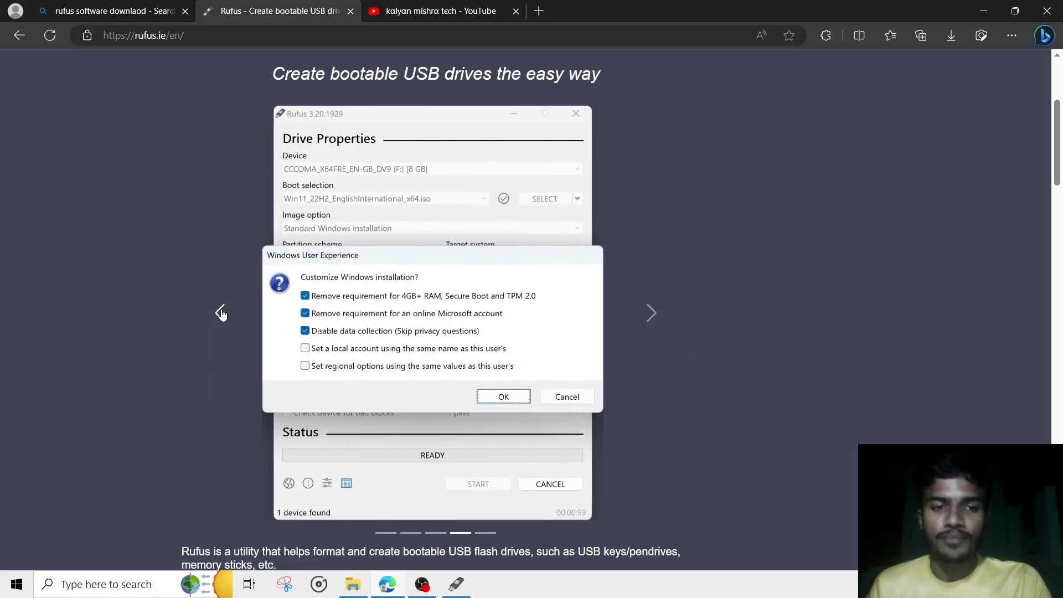
click(220, 314)
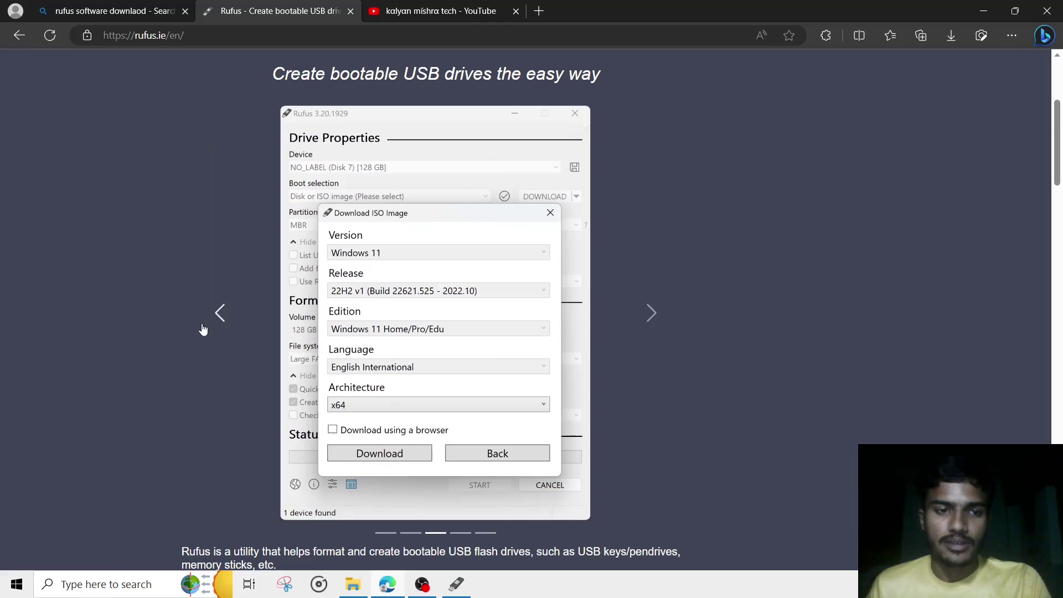
click(204, 329)
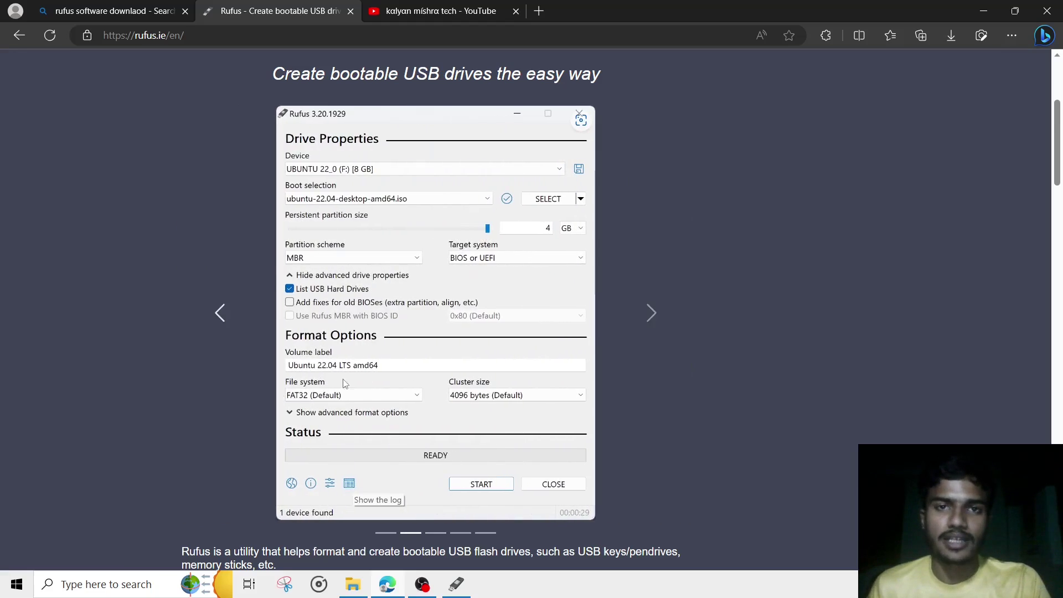
click(456, 584)
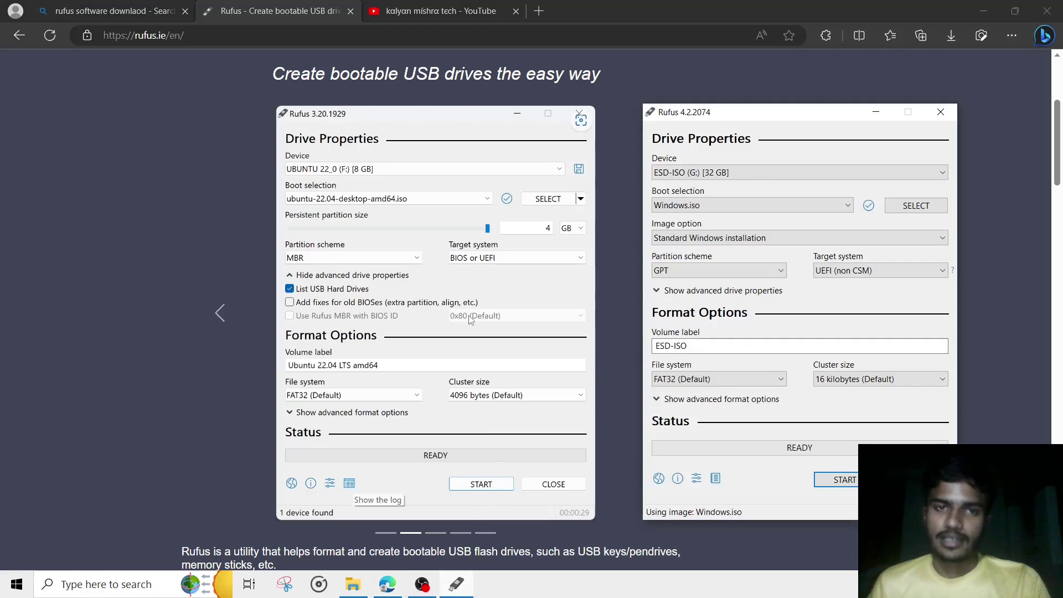
- Keep GPT partition scheme, set the file system to NTFS, and advance the rufus.ie slideshow
drag(734, 118, 757, 110)
click(719, 262)
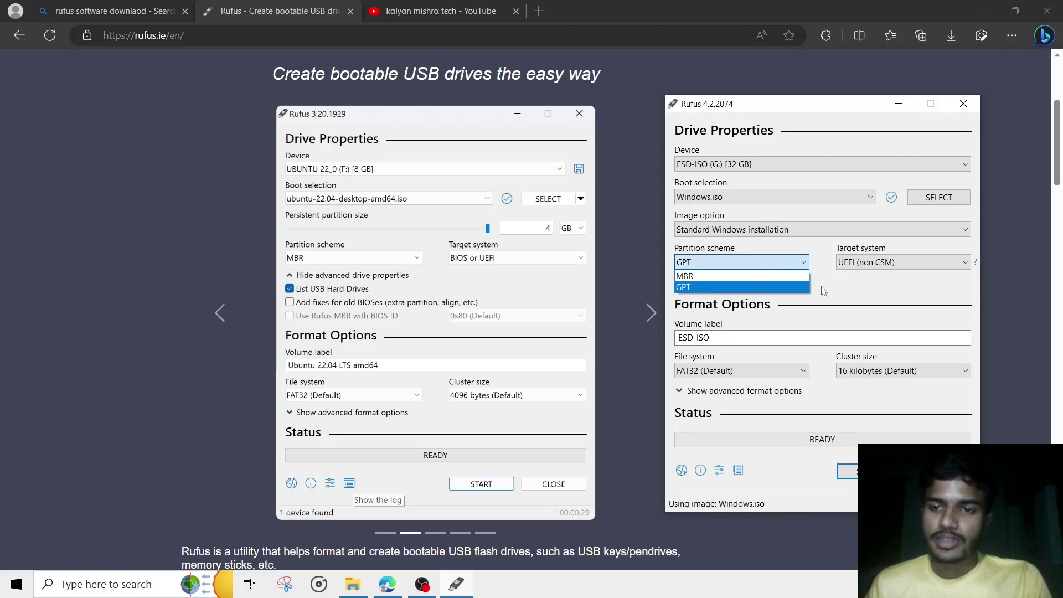
click(852, 288)
click(703, 371)
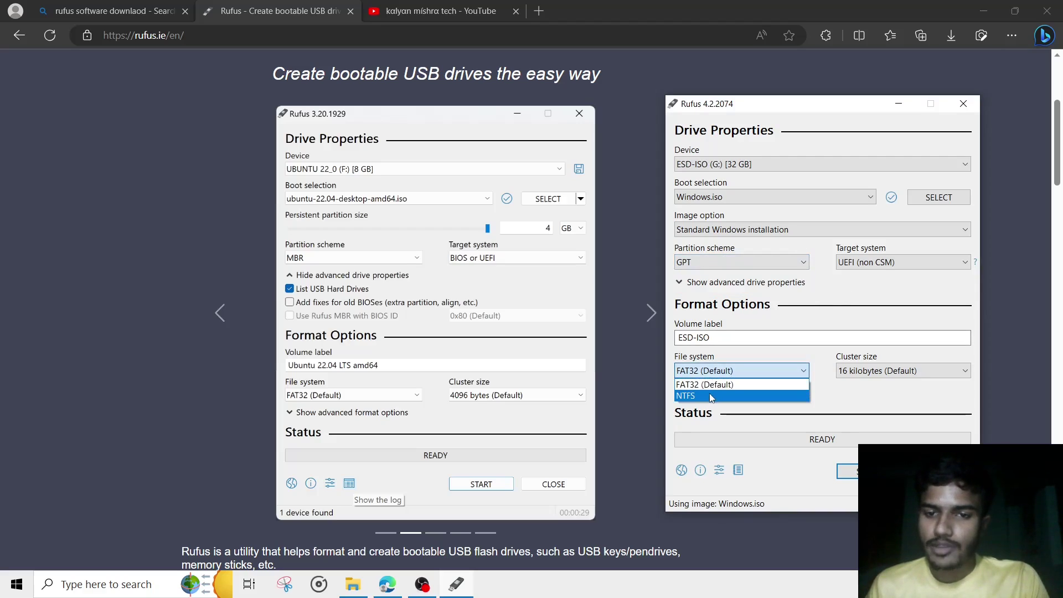
click(712, 395)
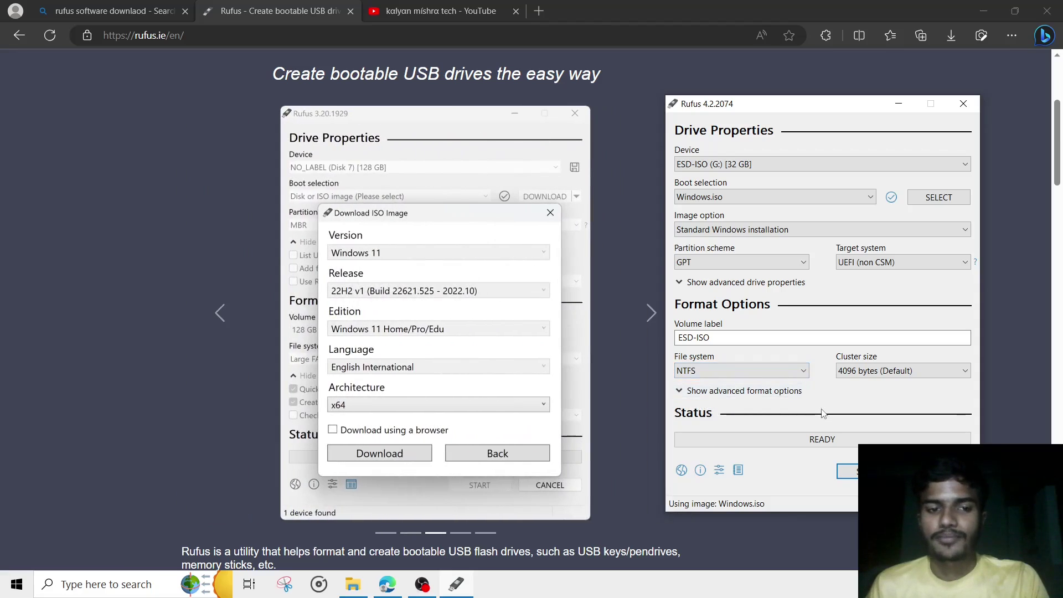
click(650, 313)
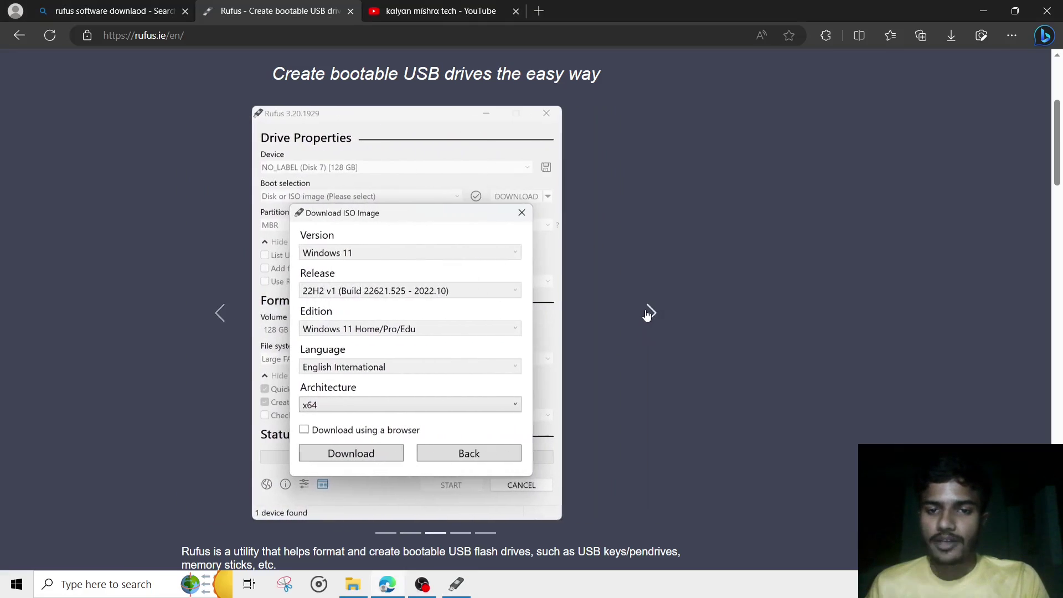
click(651, 313)
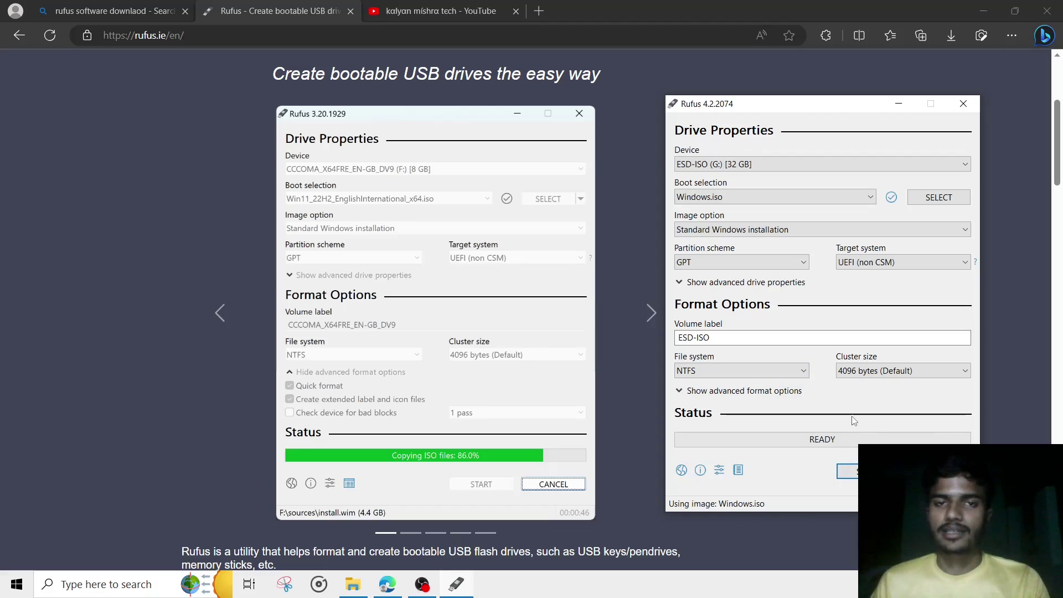
click(737, 264)
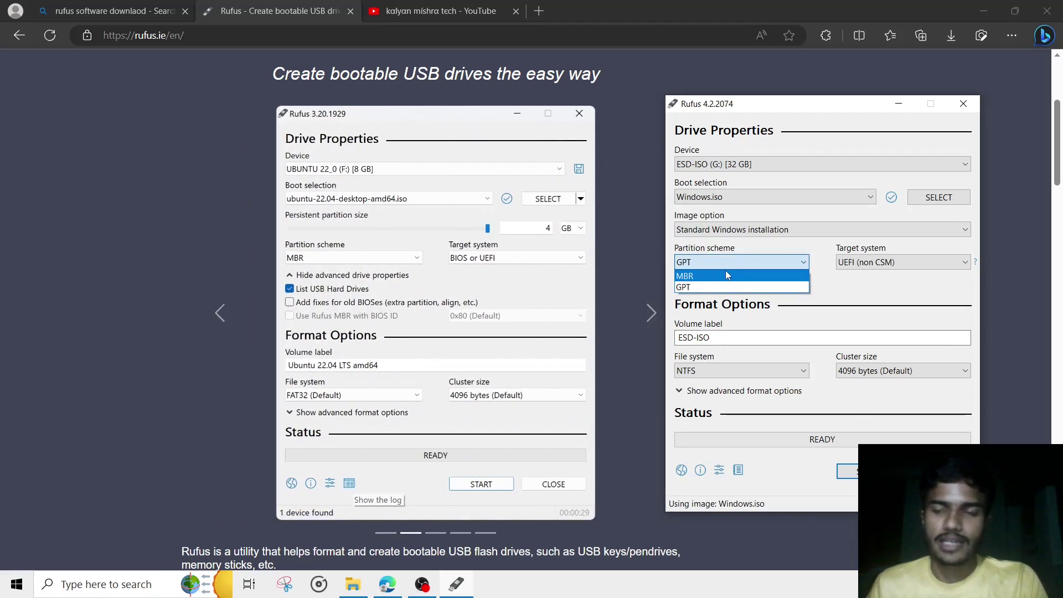
click(726, 275)
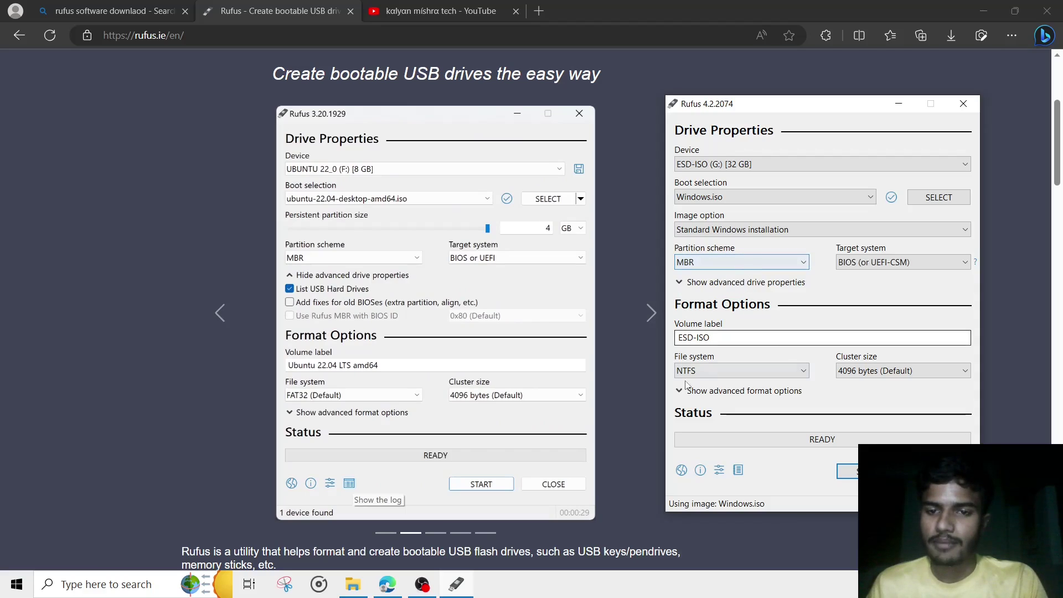
click(719, 366)
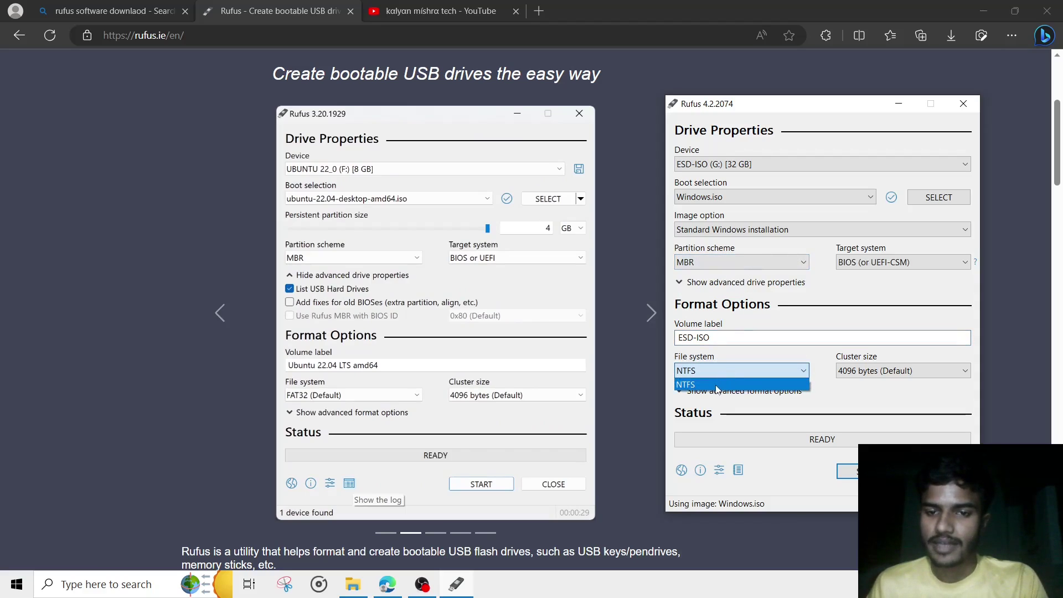
click(733, 374)
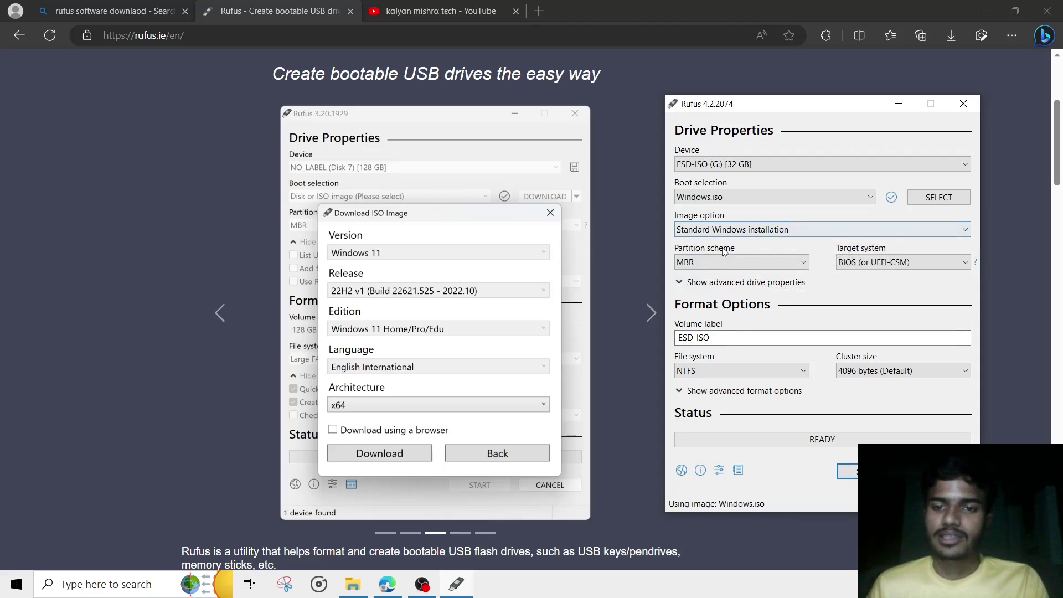
click(741, 262)
click(733, 283)
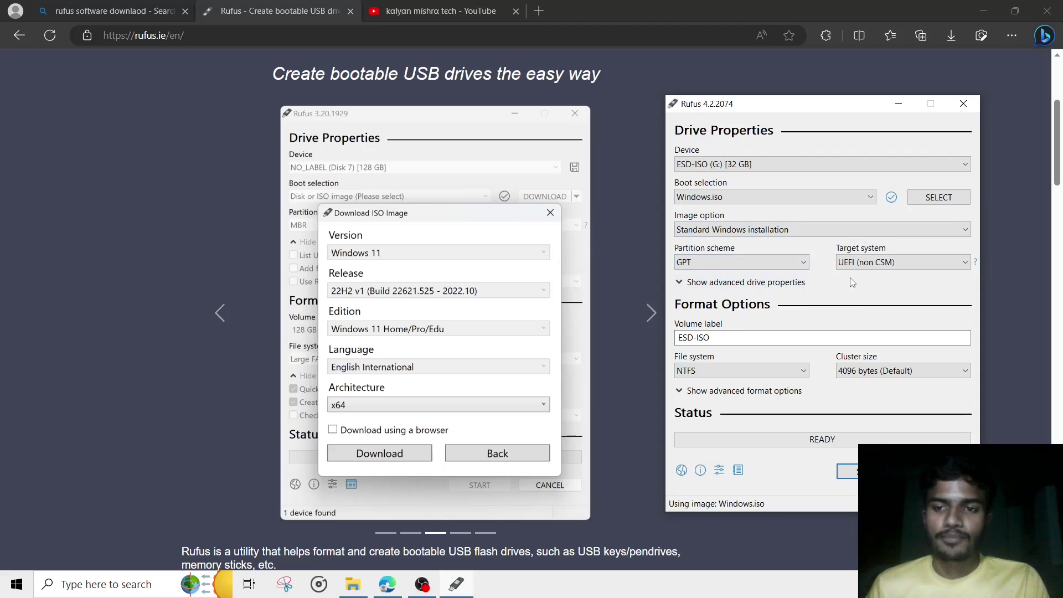